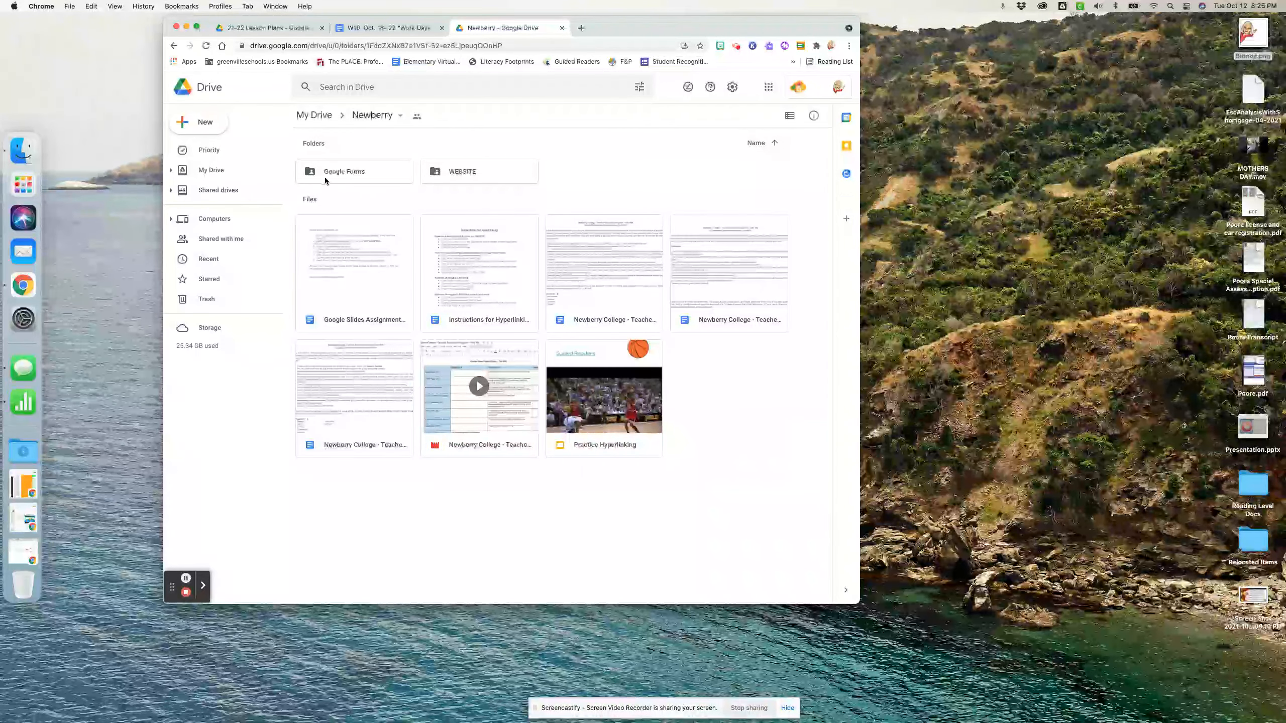
# Step: Open the Google Forms folder inside Newberry and create a blank Google Form there, accepting creation in the shared folder
pyautogui.doubleClick(363, 172)
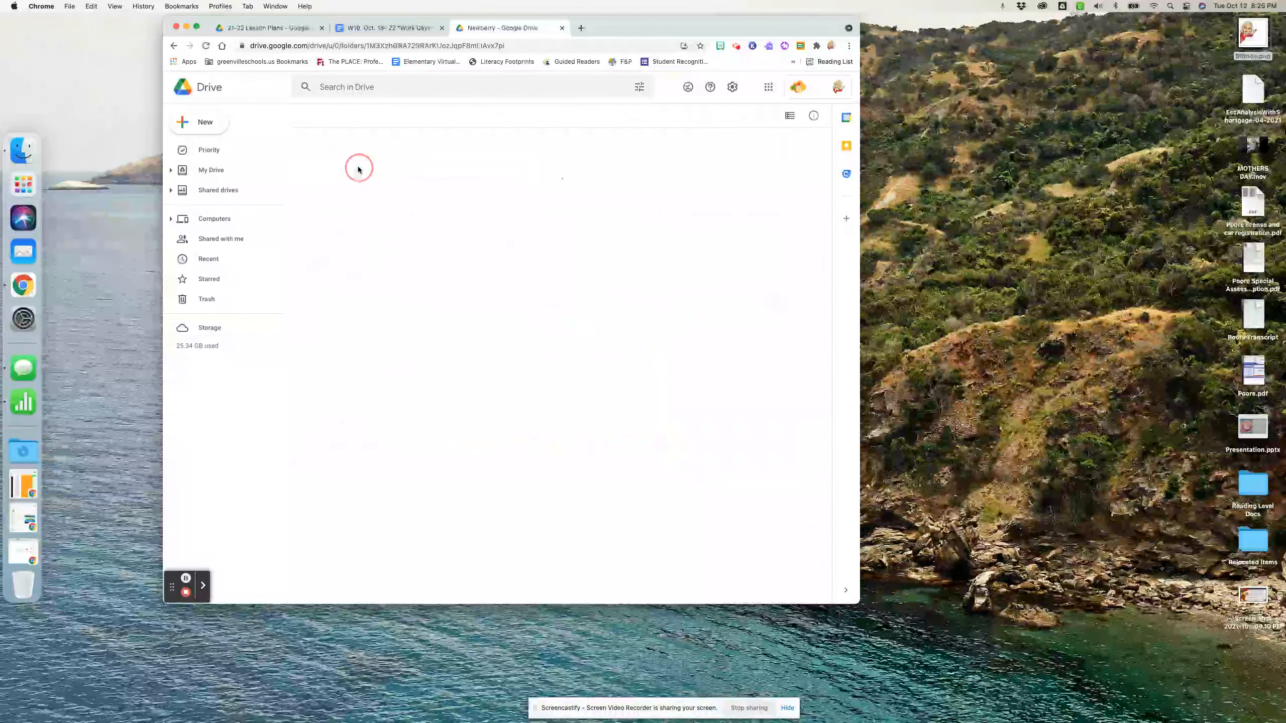
pyautogui.rightClick(477, 222)
pyautogui.moveTo(527, 362)
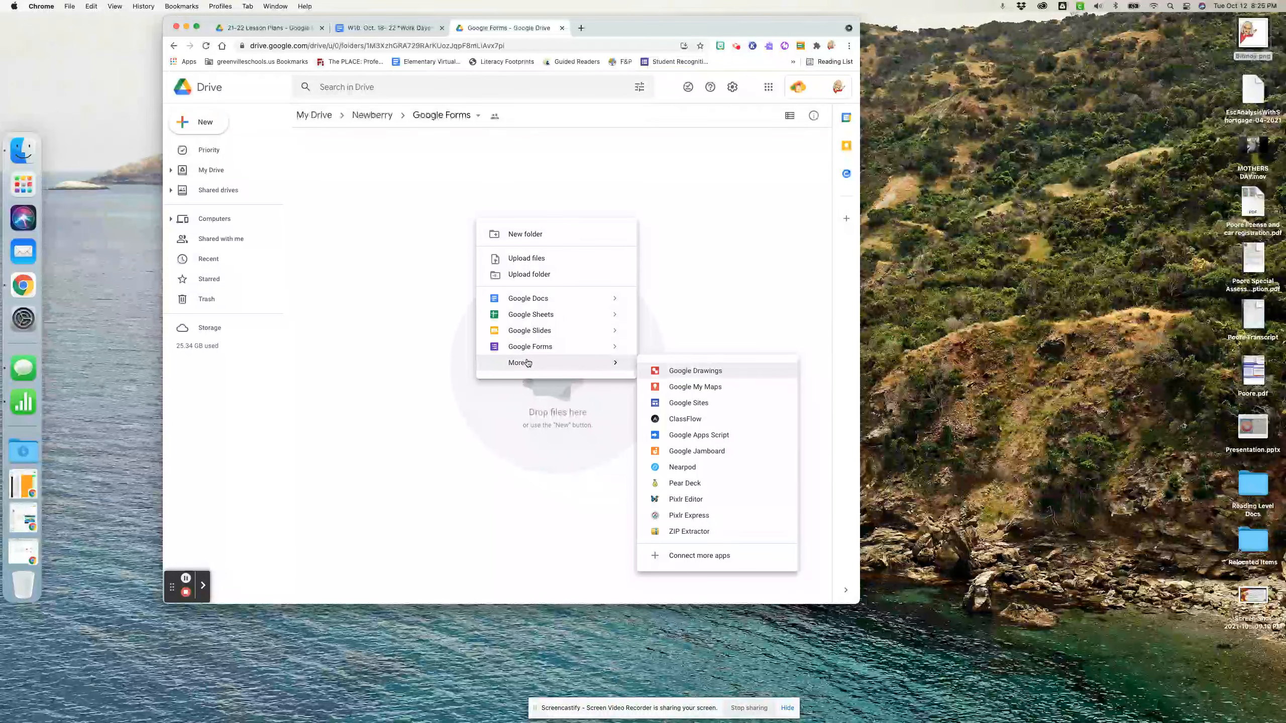
pyautogui.click(527, 345)
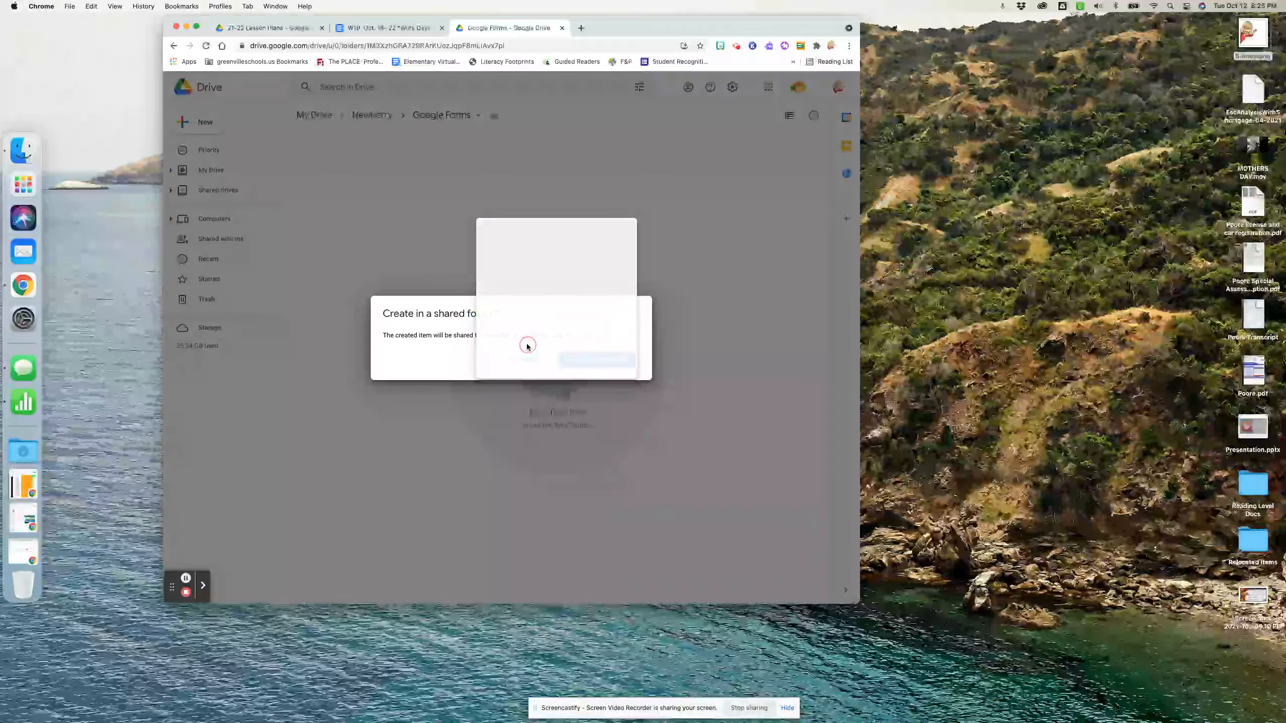
pyautogui.click(608, 361)
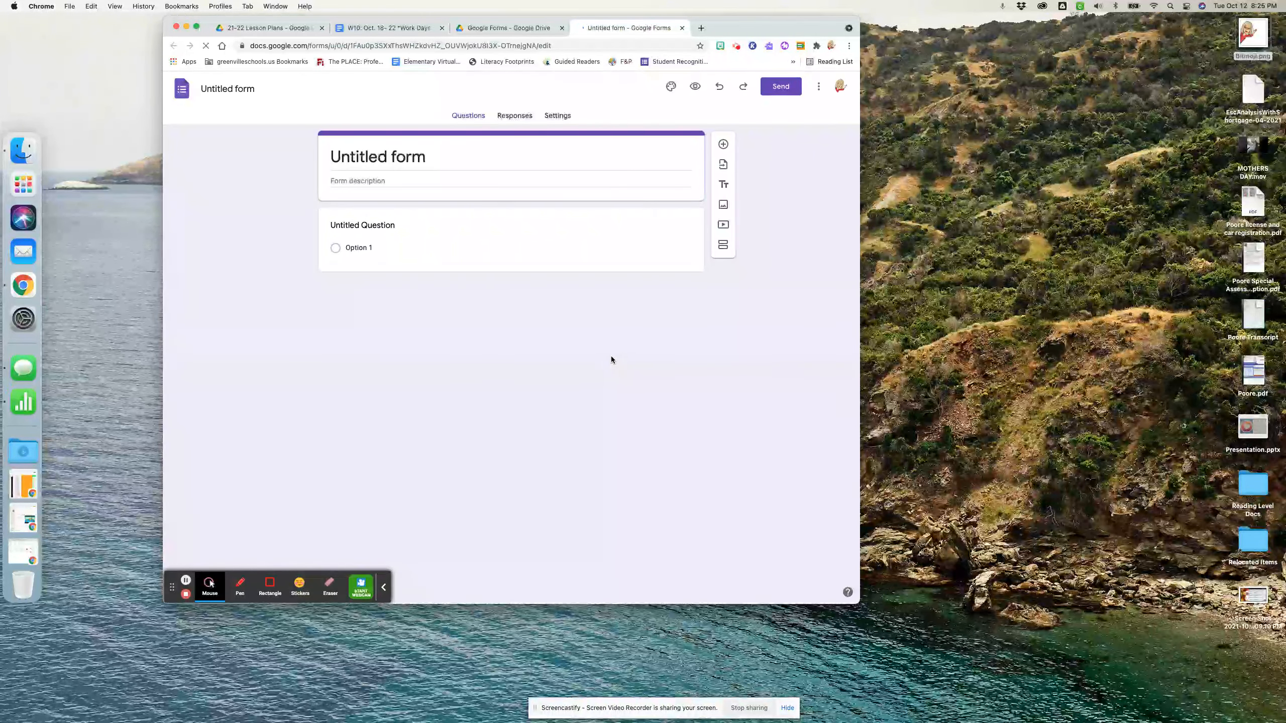
pyautogui.click(383, 588)
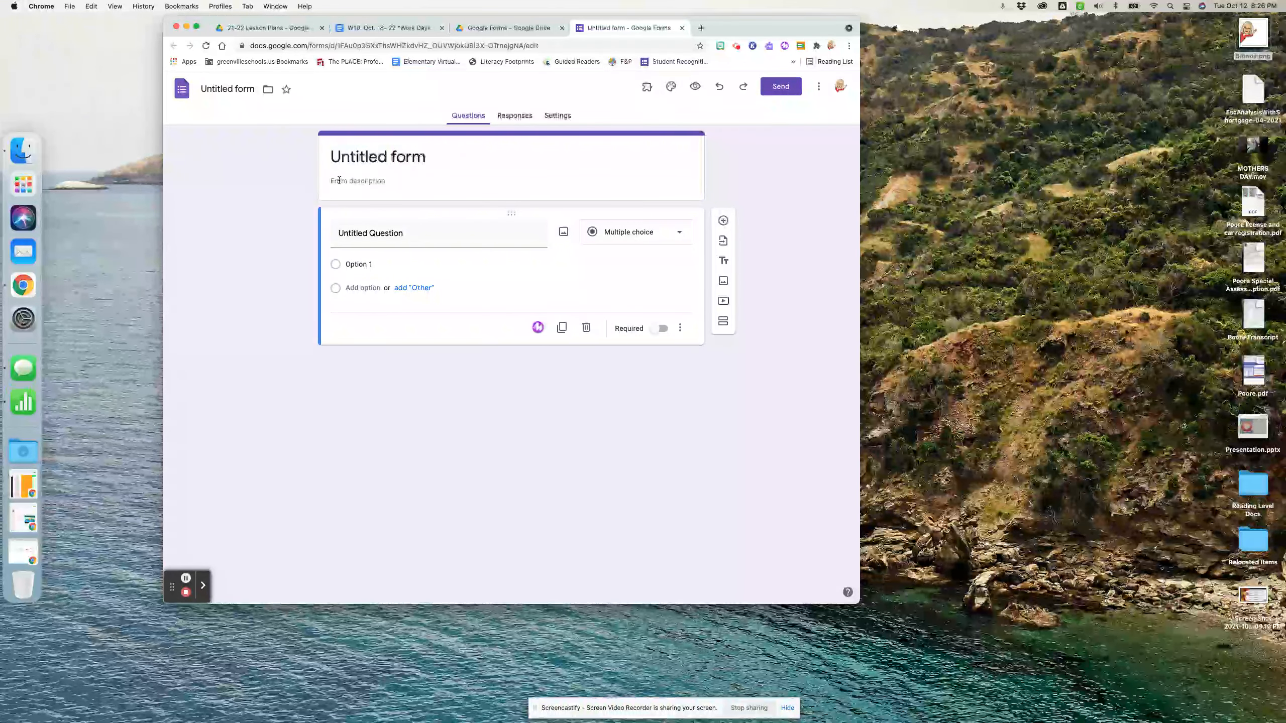
# Step: Title the form "Practice Form" and apply the same name to the form's file
pyautogui.click(367, 158)
pyautogui.tripleClick(368, 157)
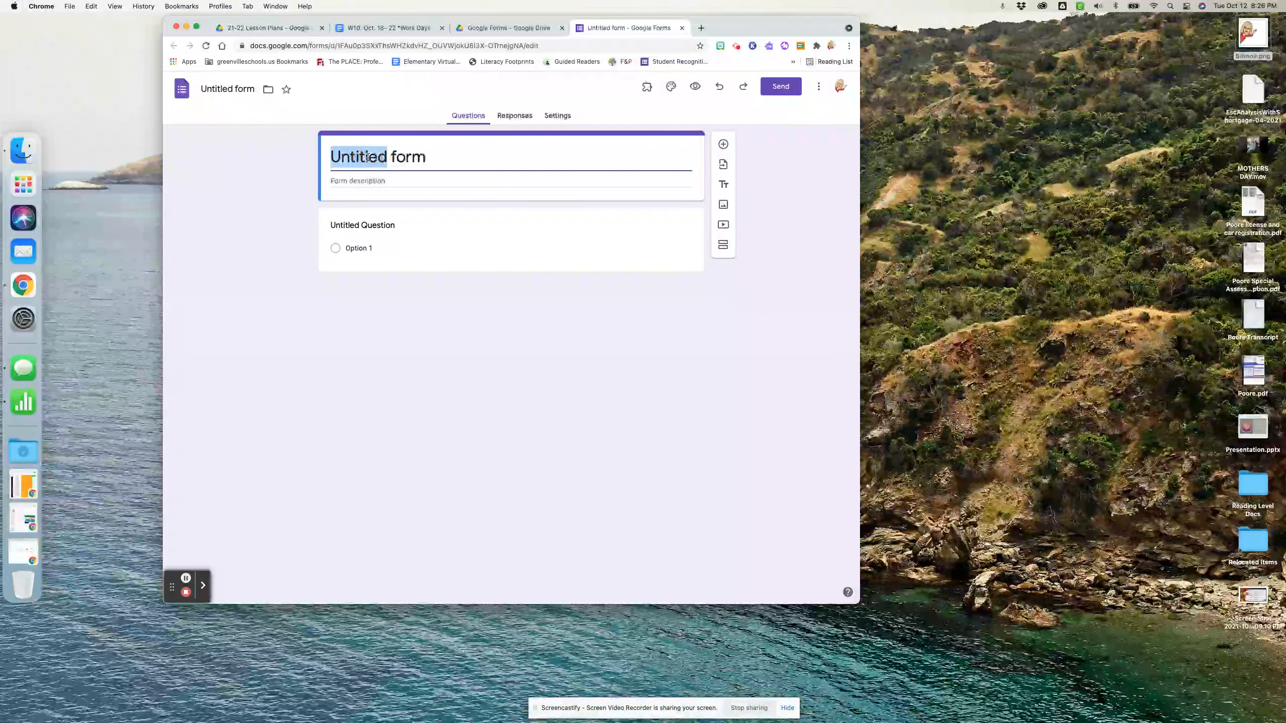
pyautogui.write('Pra')
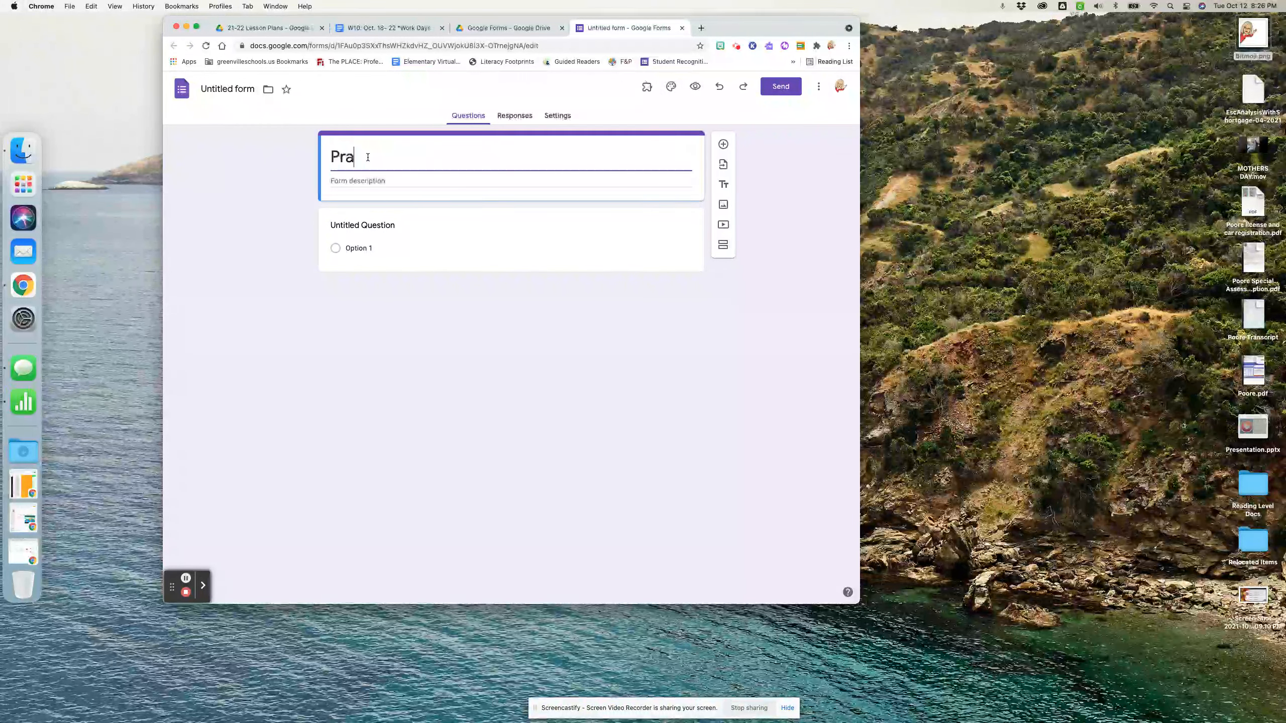
pyautogui.write('ctice Form')
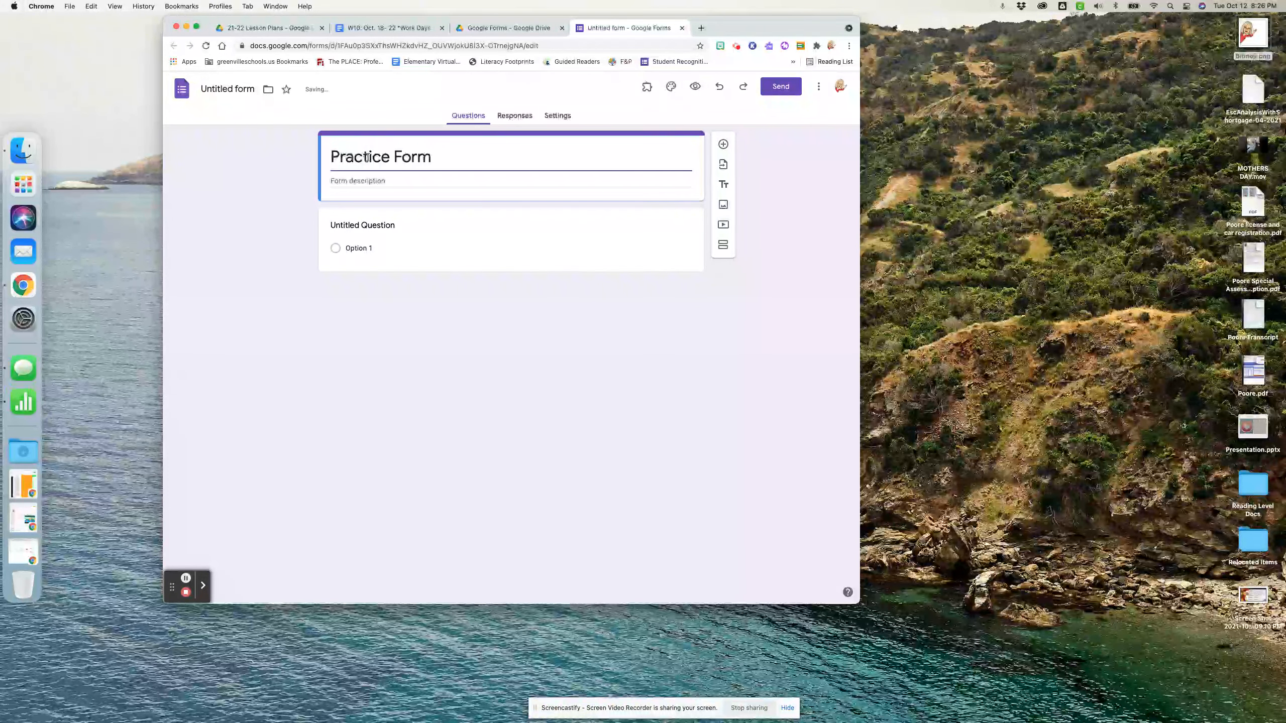
pyautogui.click(356, 182)
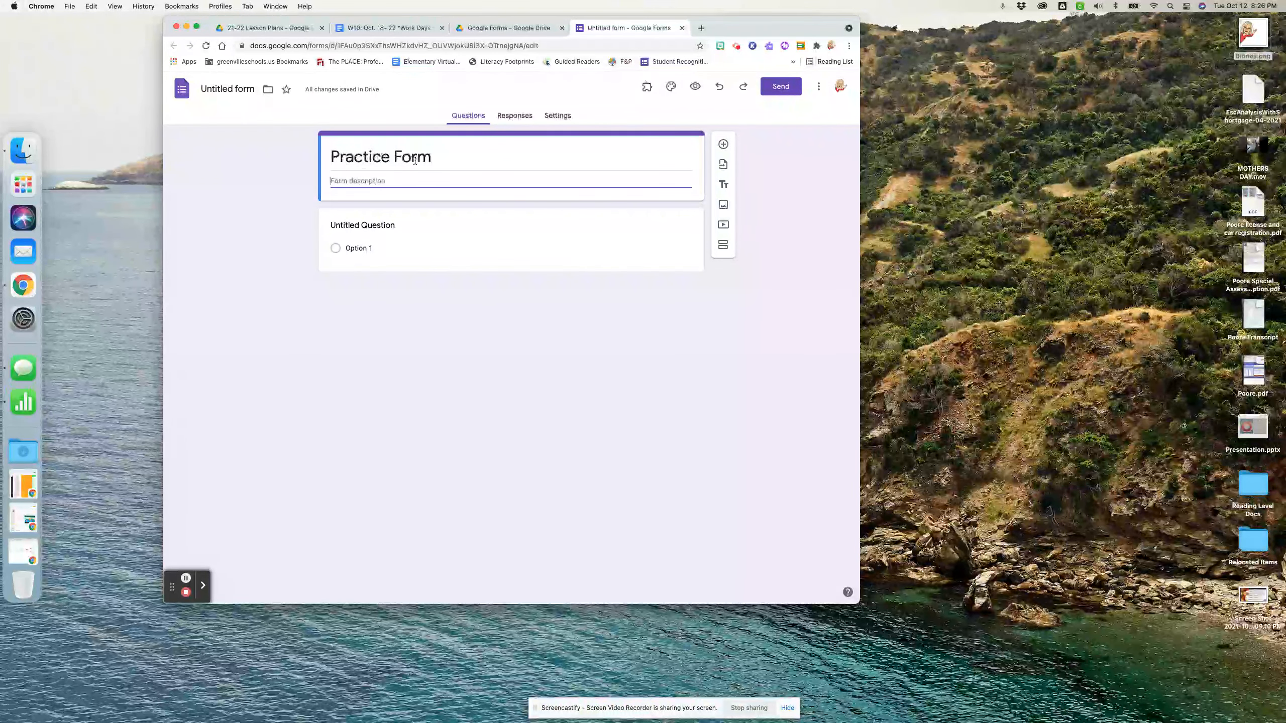
pyautogui.click(222, 88)
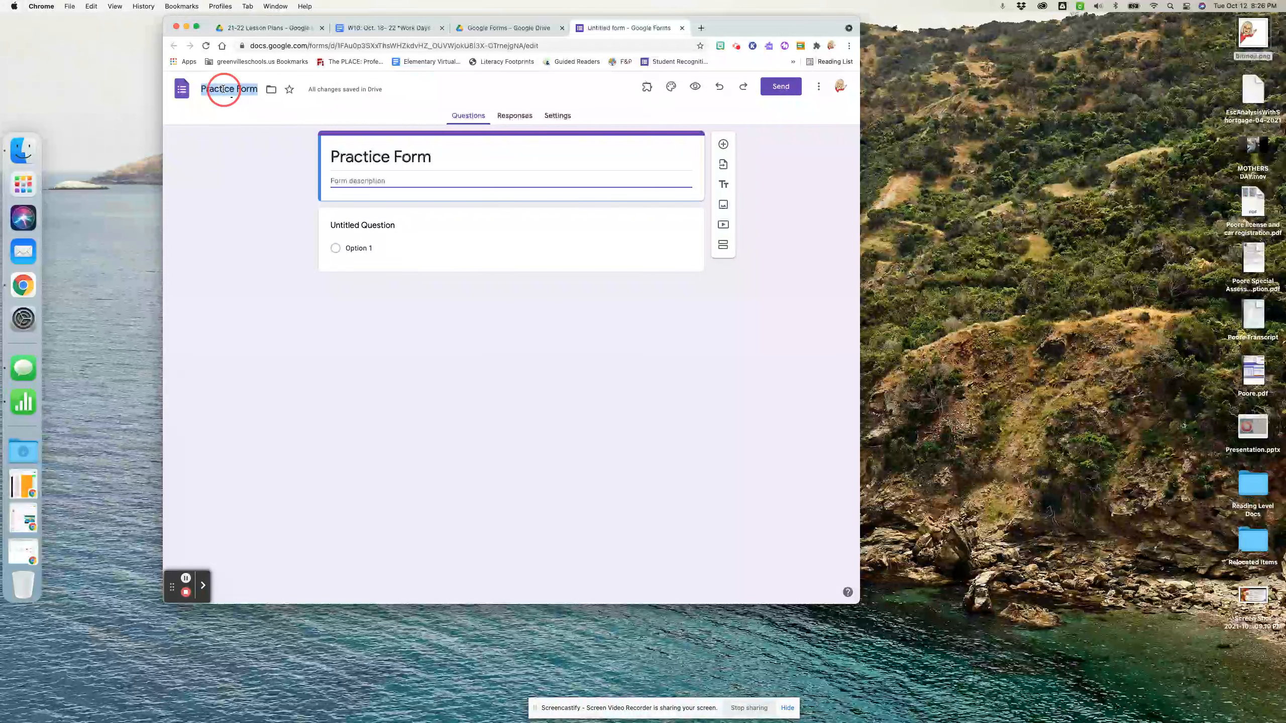
pyautogui.click(231, 147)
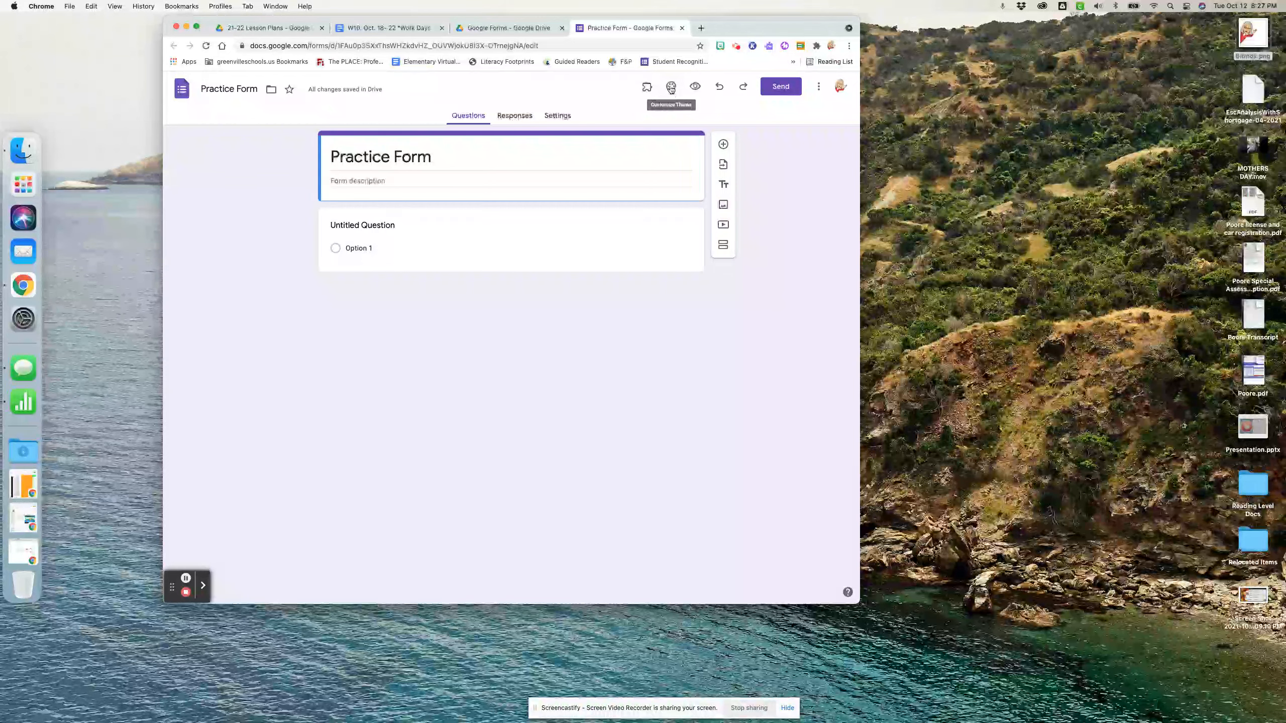
# Step: Set the form's header image to the multicoloured capsule-shaped candies picture from the Work and School themes
pyautogui.click(671, 90)
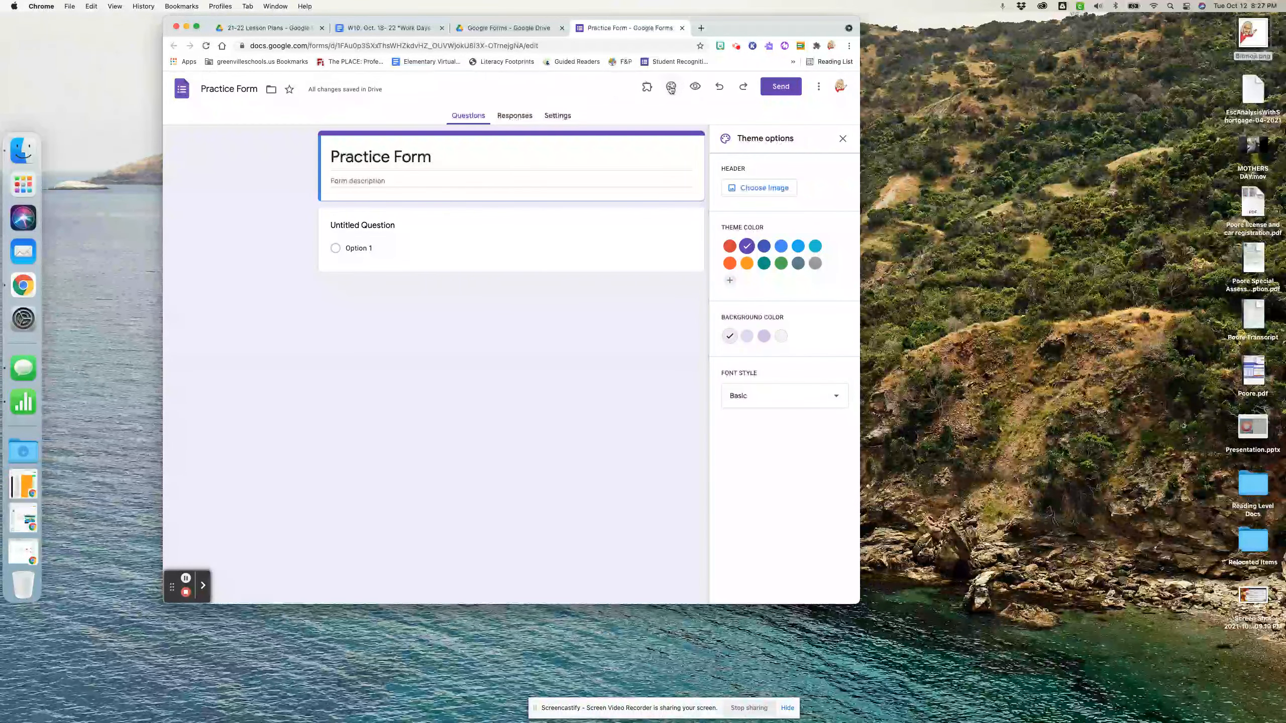
pyautogui.click(765, 200)
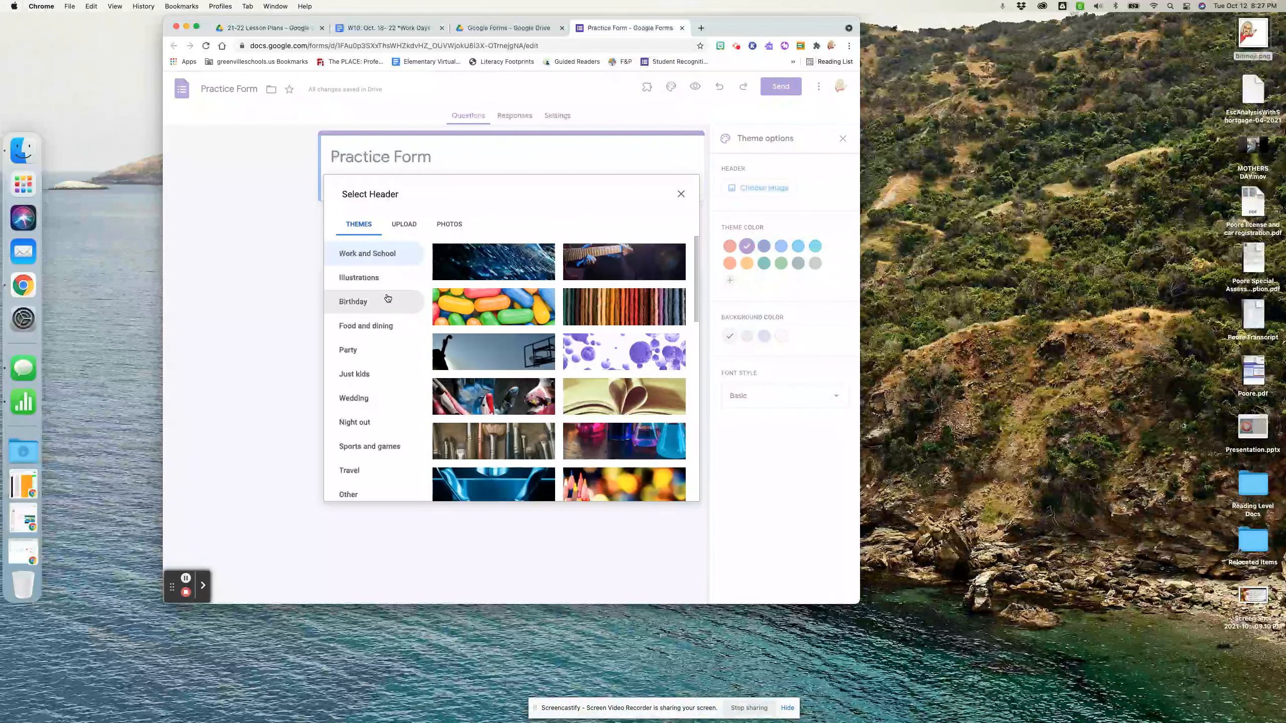
pyautogui.scroll(-3, 471, 266)
pyautogui.scroll(3, 507, 333)
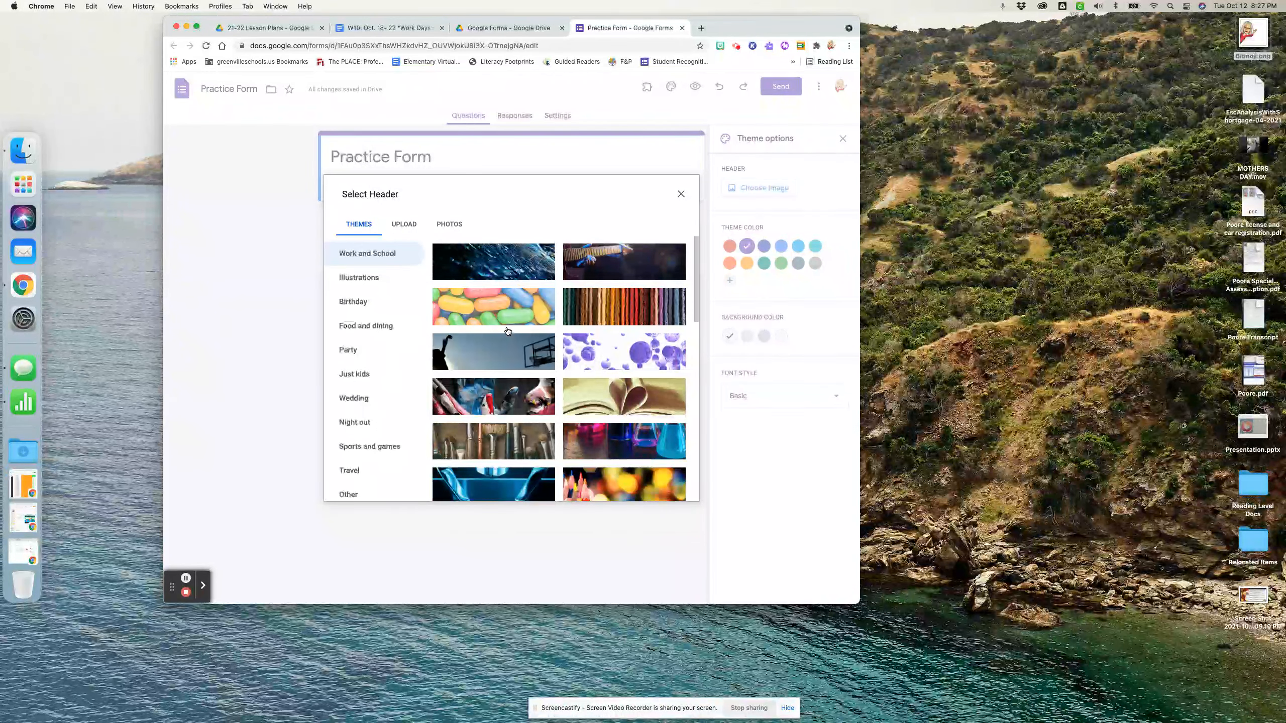
pyautogui.click(403, 224)
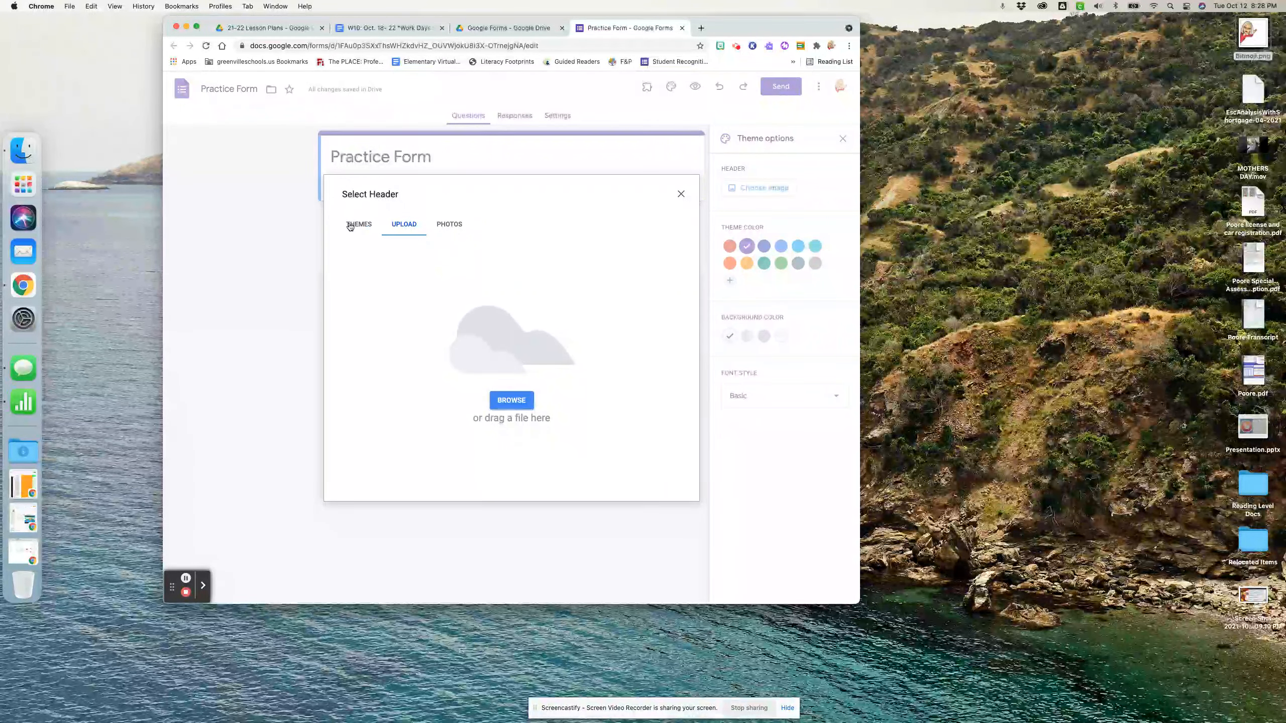
pyautogui.click(349, 225)
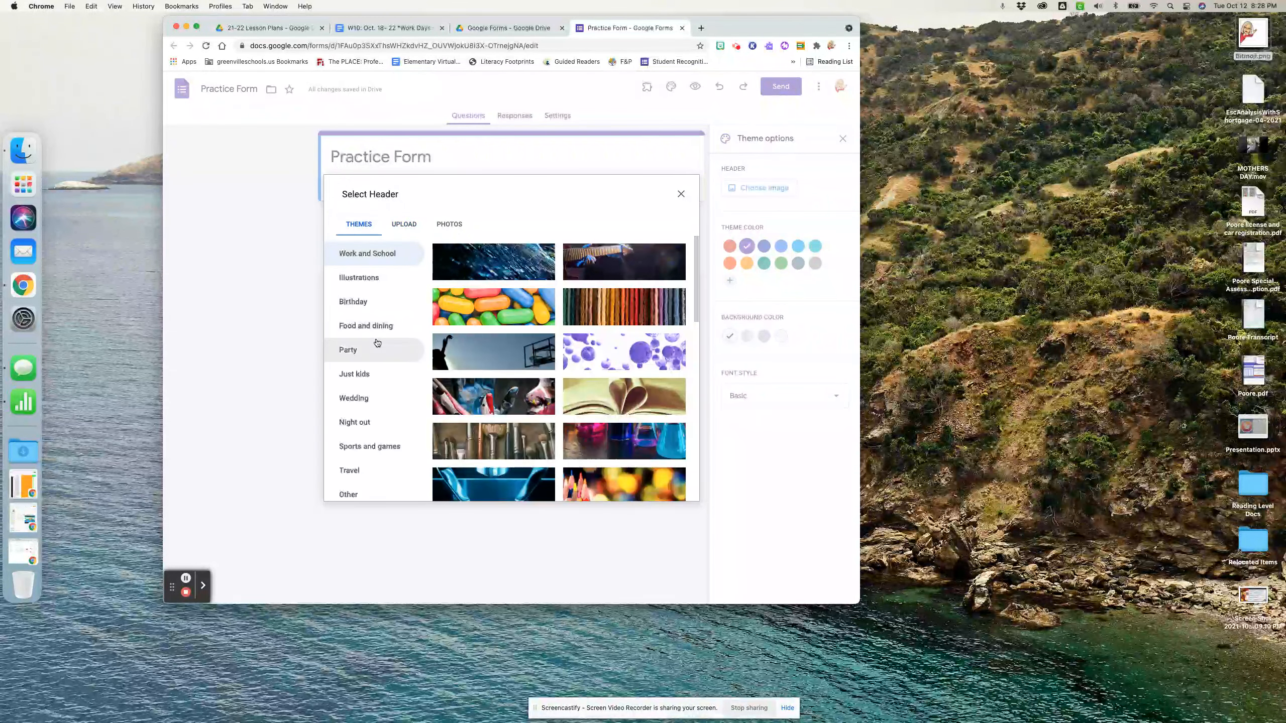
pyautogui.click(625, 484)
pyautogui.click(674, 487)
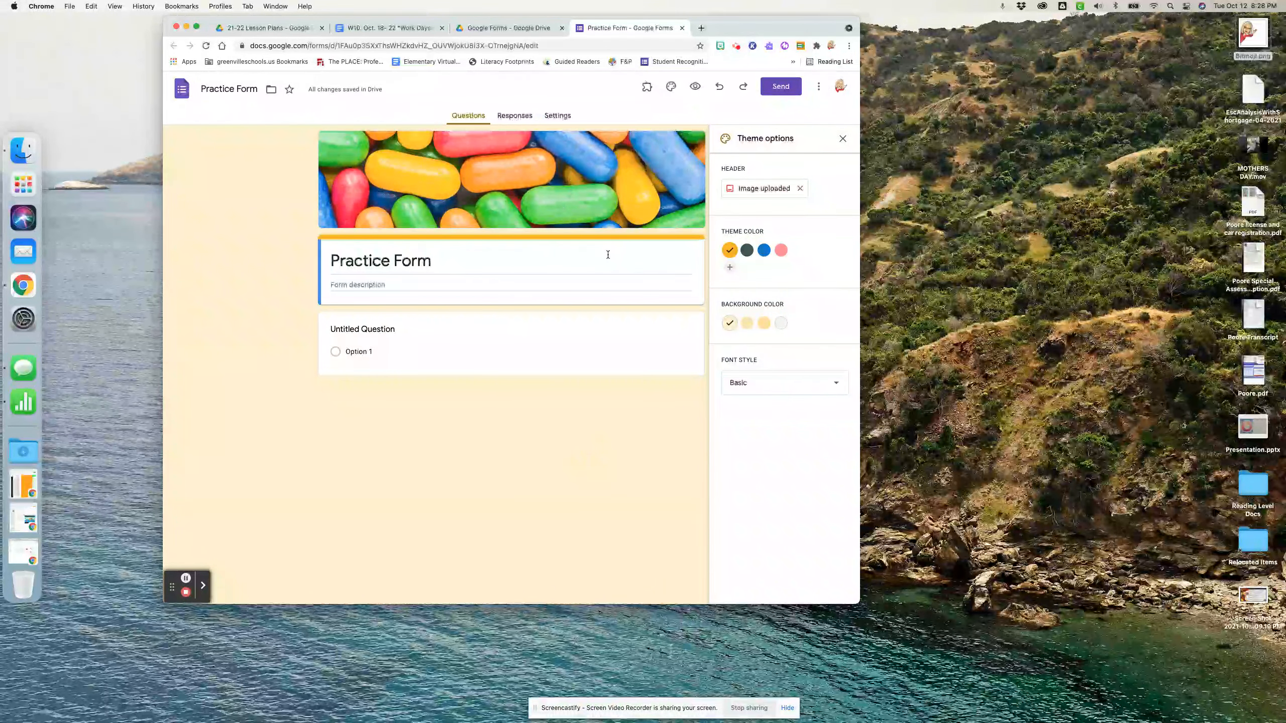
# Step: Set the form's theme colour to blue and its background to the darkest of the offered blue shades
pyautogui.click(781, 250)
pyautogui.click(764, 250)
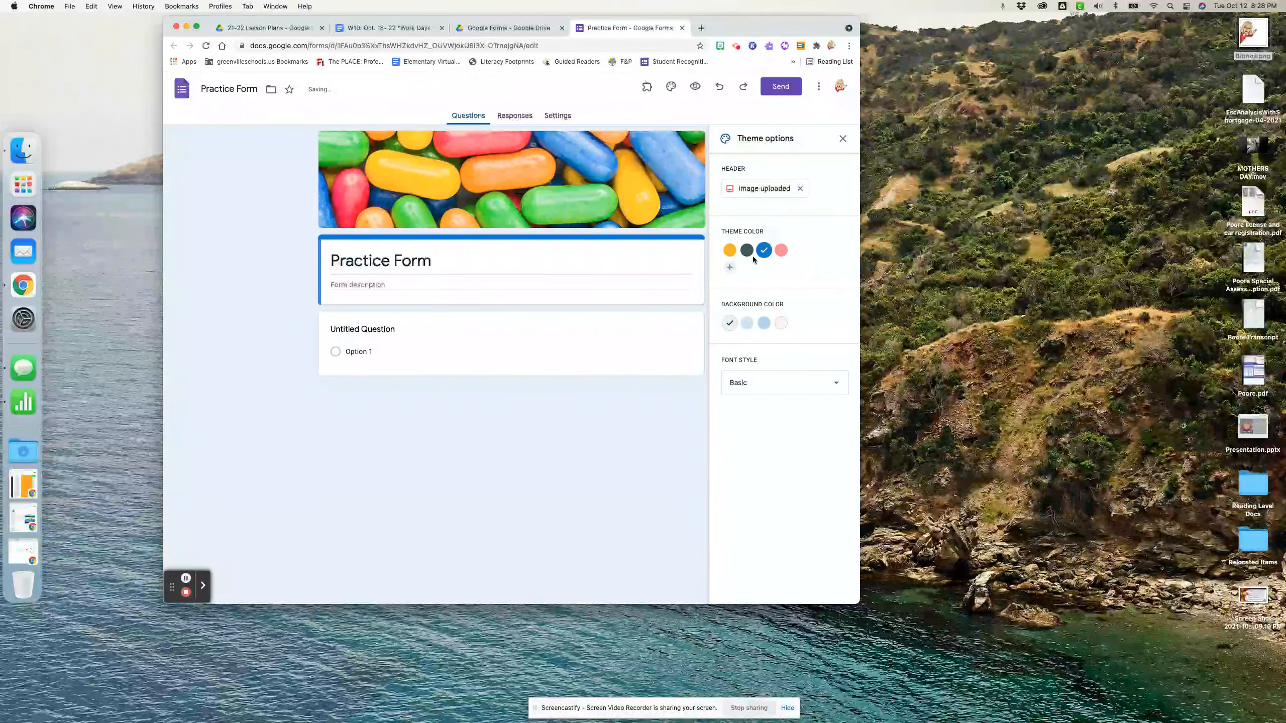
pyautogui.click(729, 267)
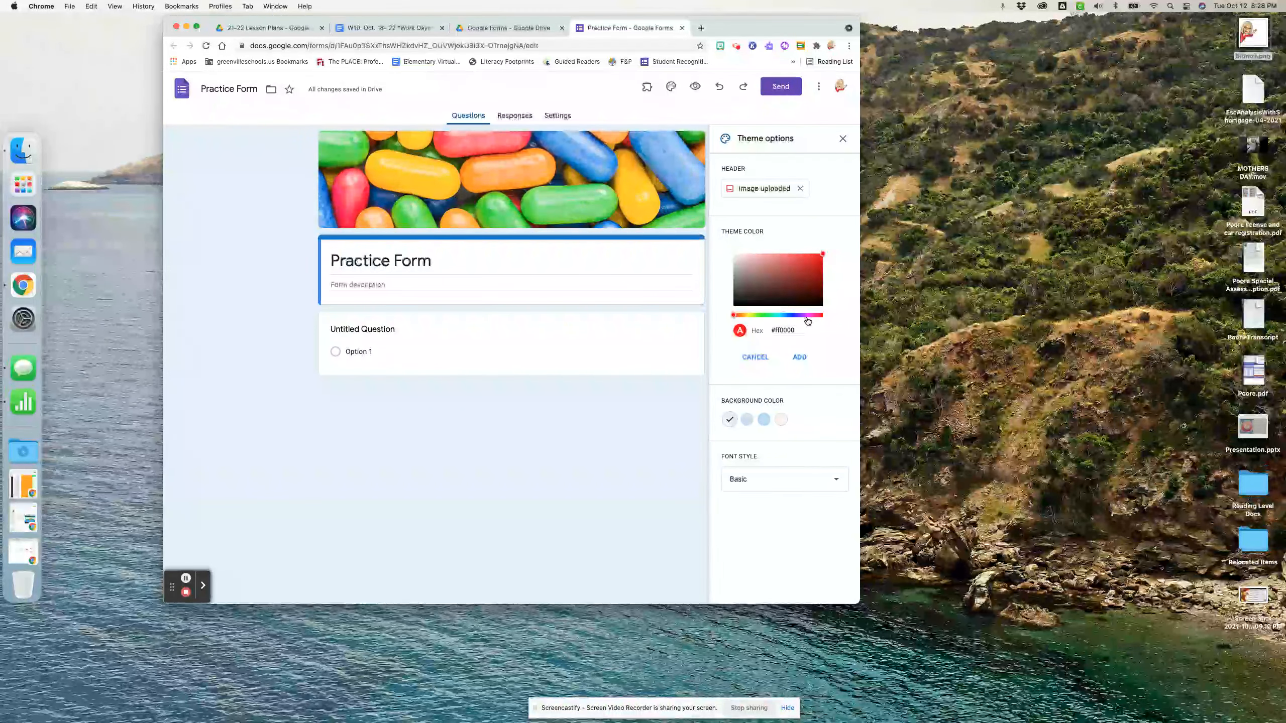
pyautogui.click(755, 358)
pyautogui.click(764, 323)
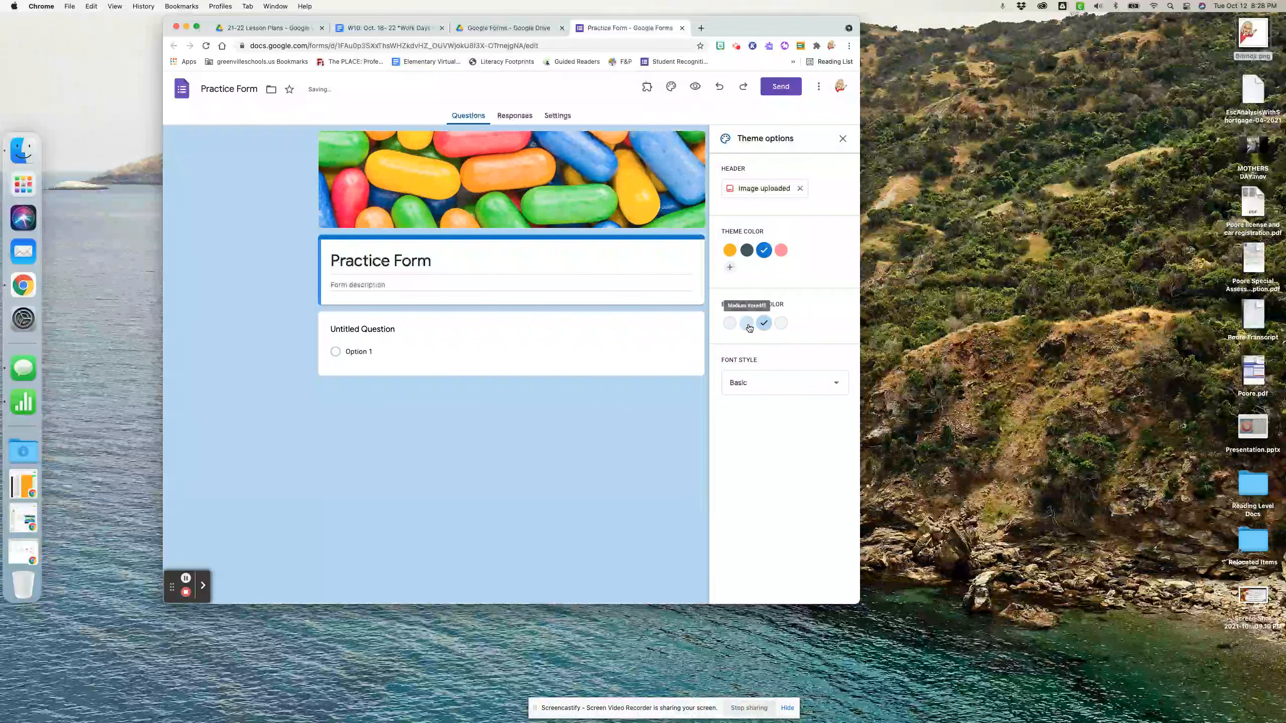
# Step: Set the form's font style to Playful and close the theme options
pyautogui.click(752, 381)
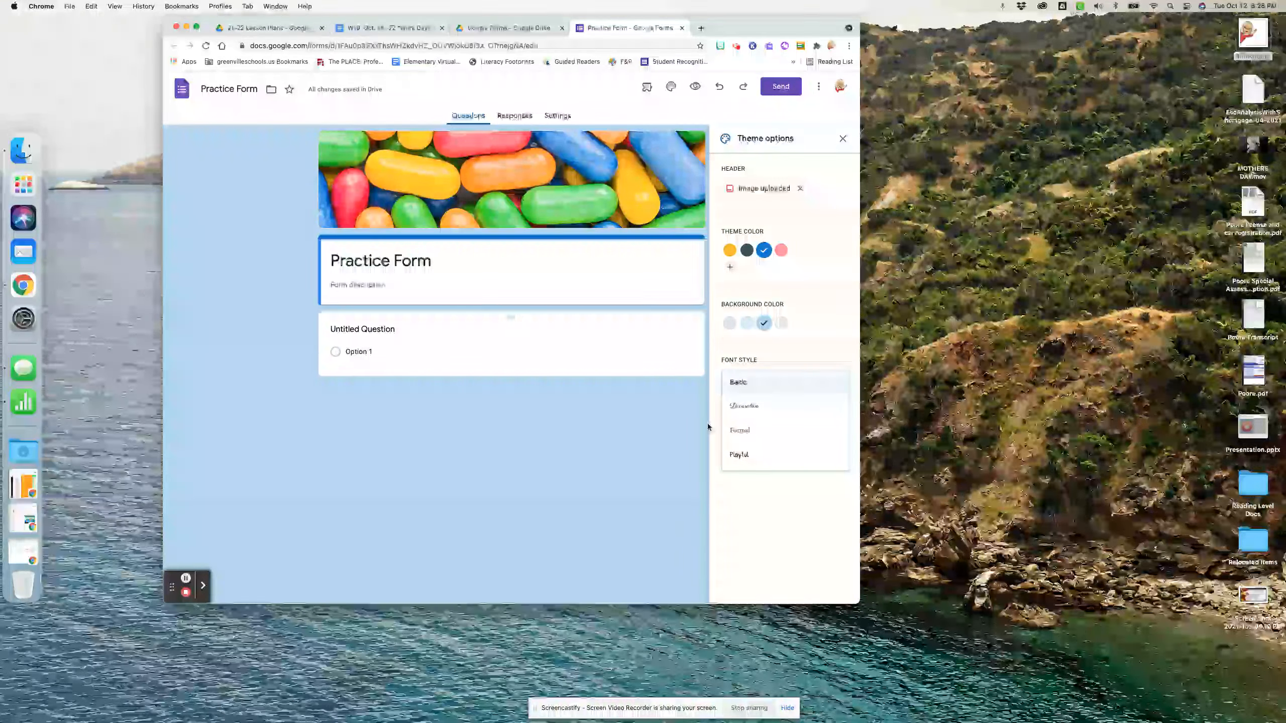
pyautogui.click(748, 455)
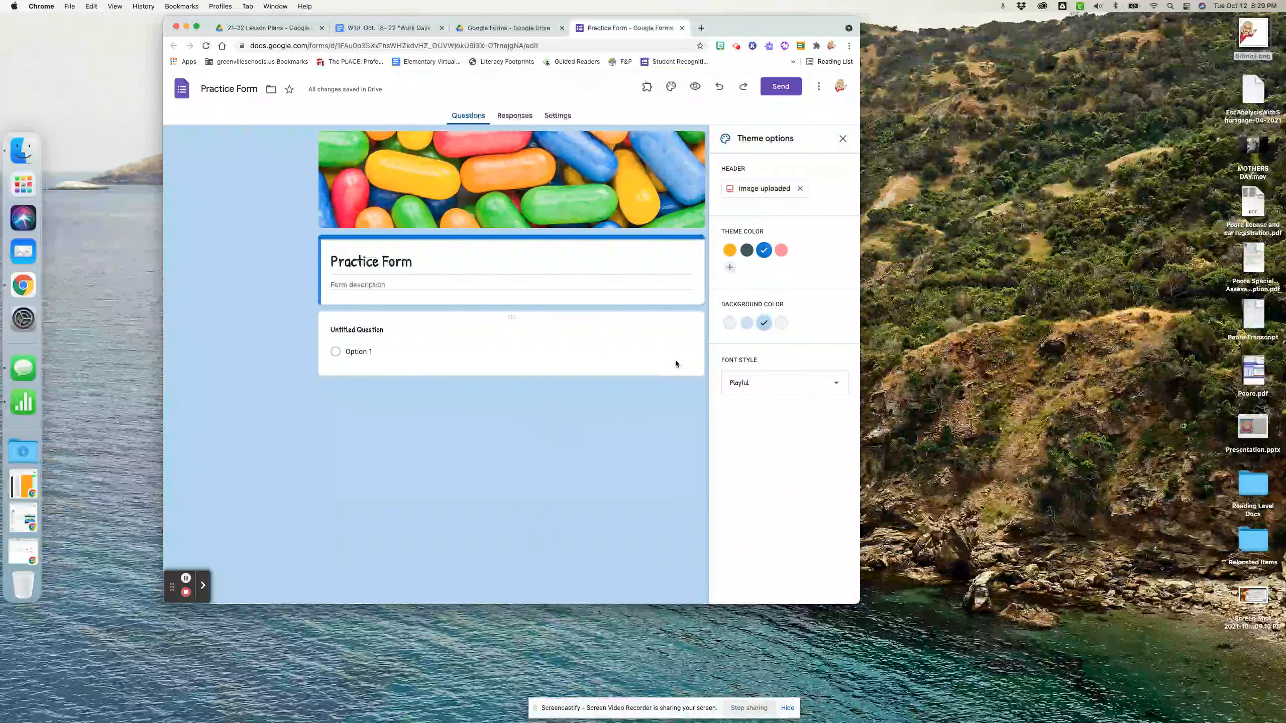
pyautogui.click(843, 138)
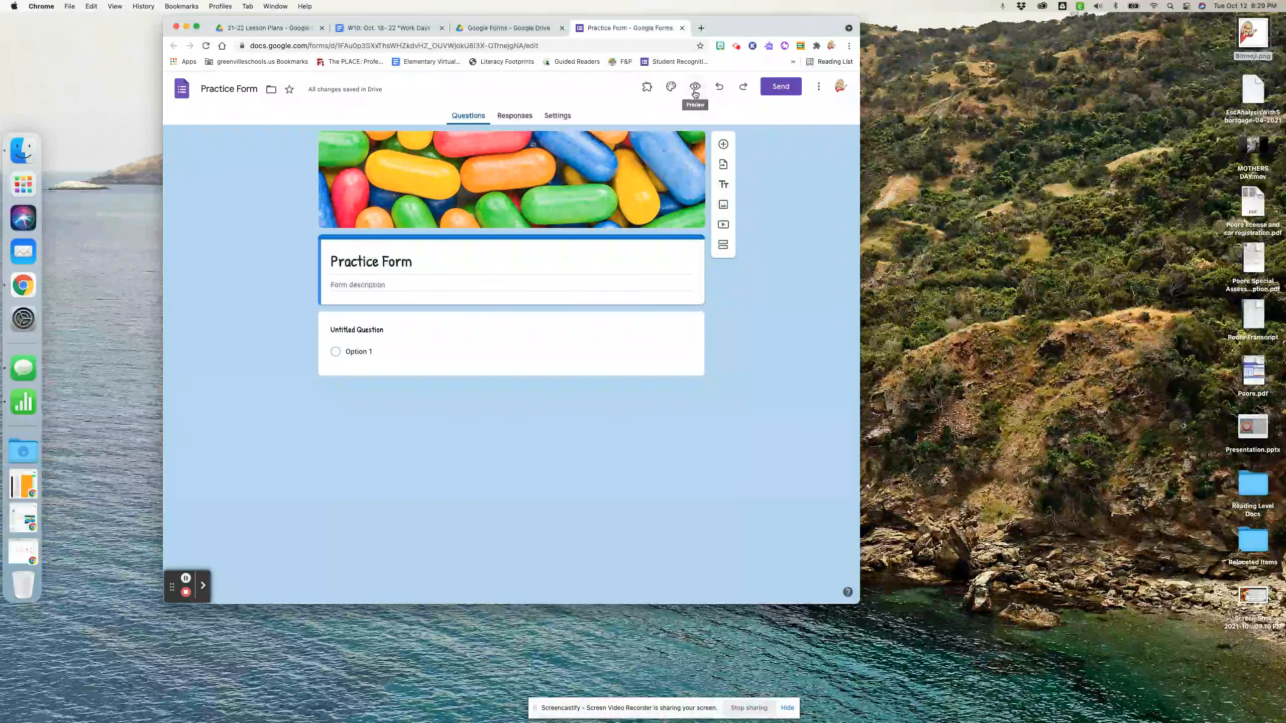
# Step: Preview the form as respondents see it, return to editing, and look over the form's additional options
pyautogui.click(695, 87)
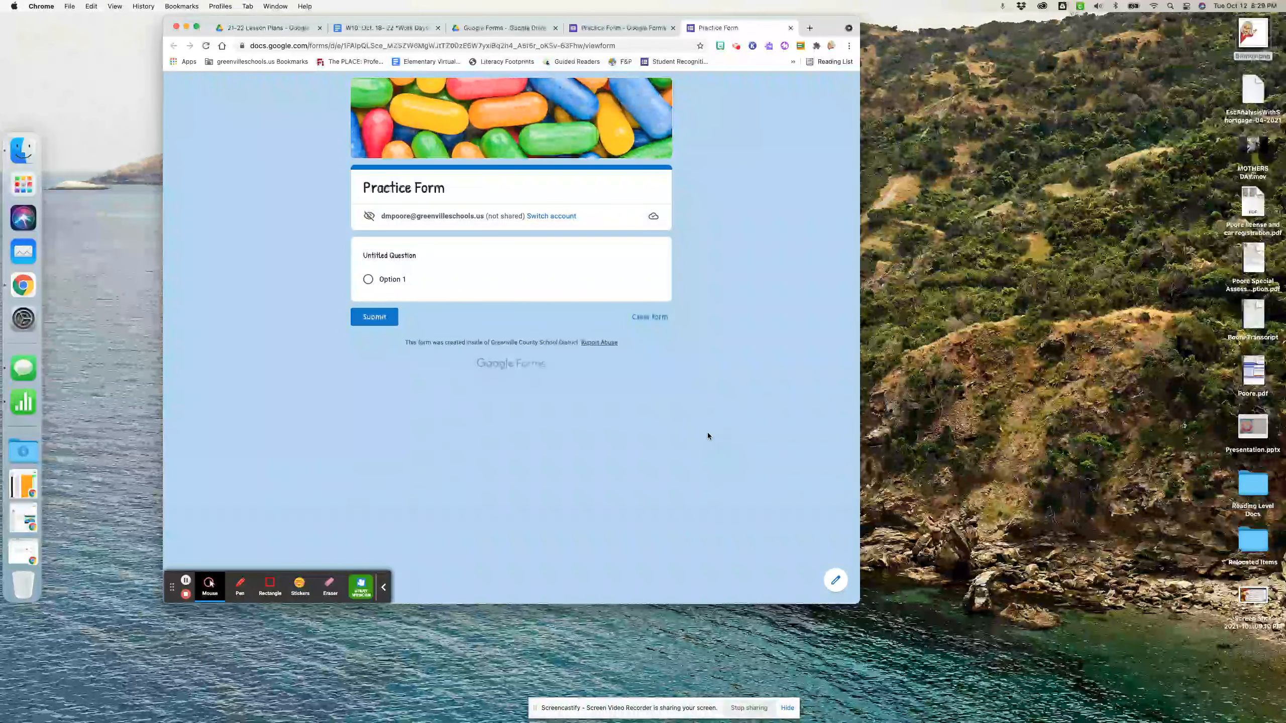
pyautogui.click(834, 582)
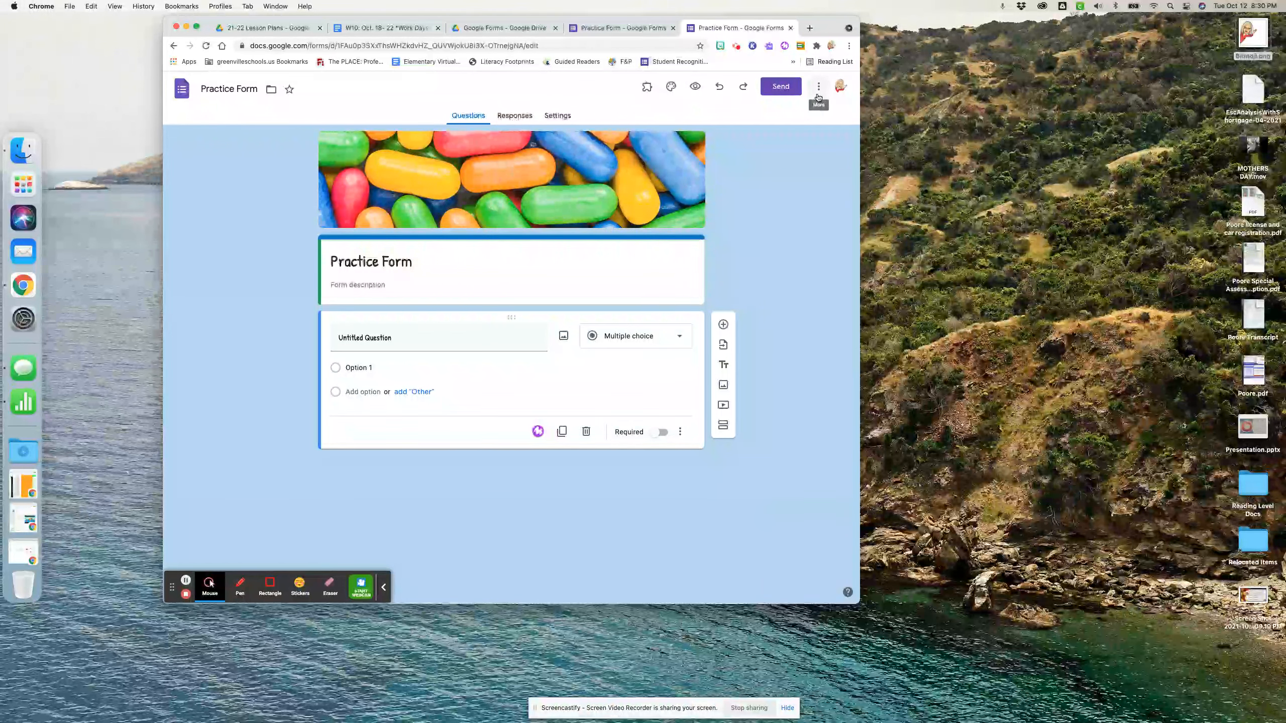
pyautogui.click(818, 87)
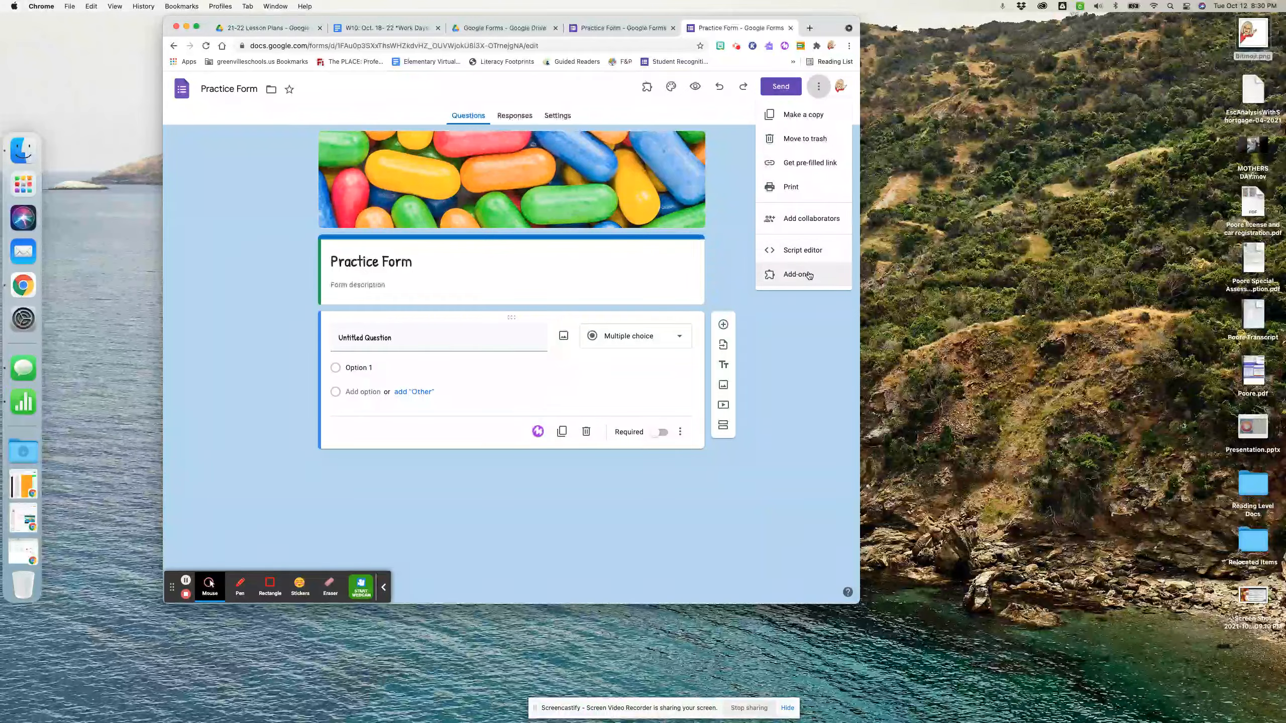
pyautogui.click(728, 180)
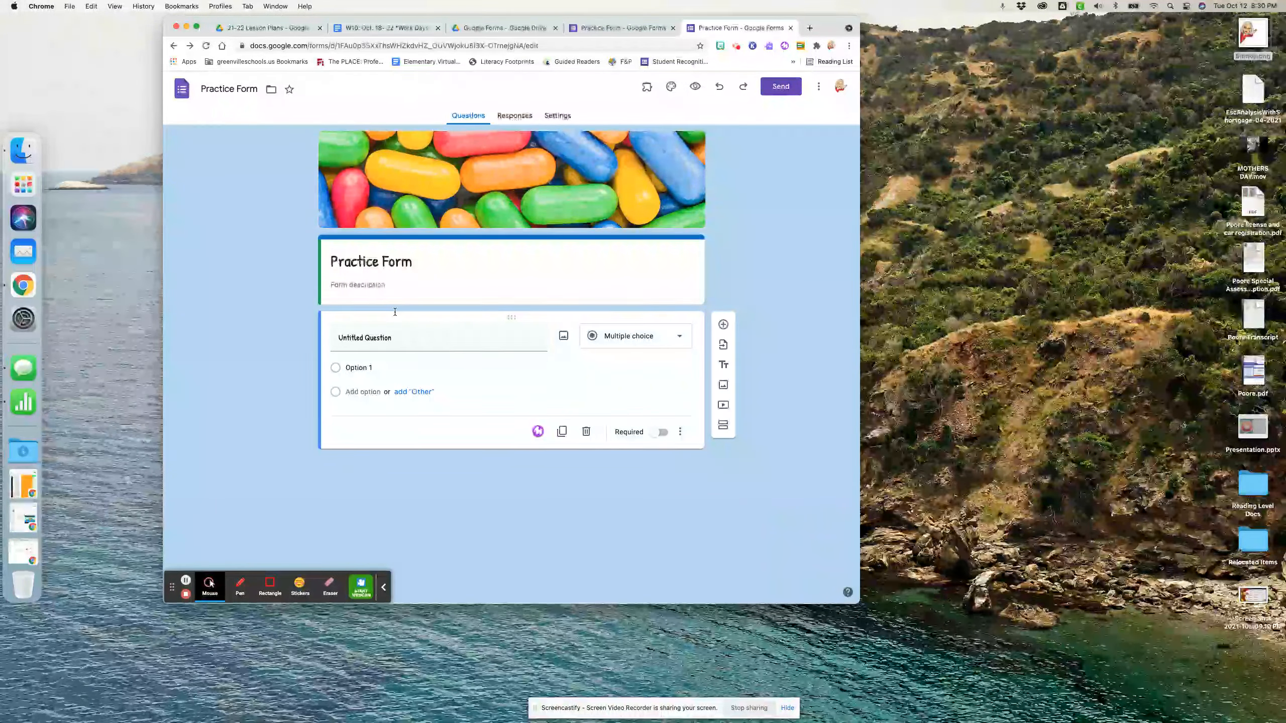
# Step: Enter "1. What is your name?" as a short-answer question, review the available question types, and make the question required
pyautogui.click(386, 340)
pyautogui.write('1')
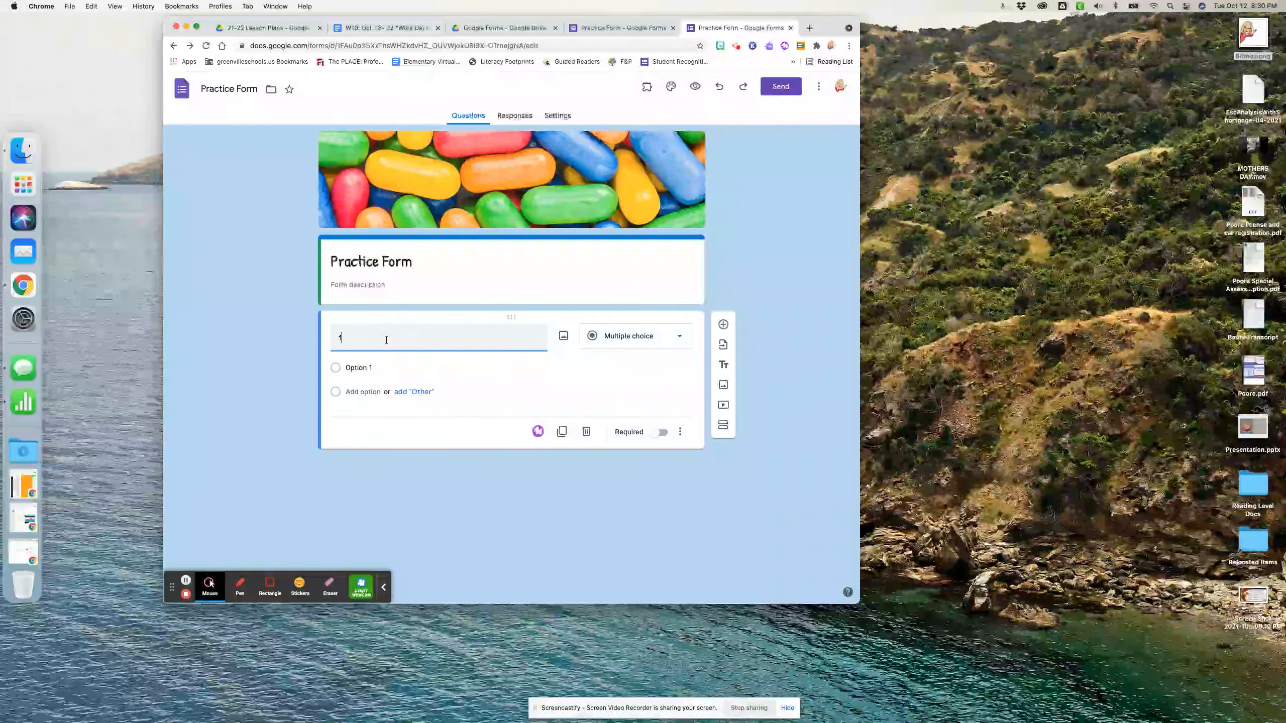
pyautogui.write('. What is your name?')
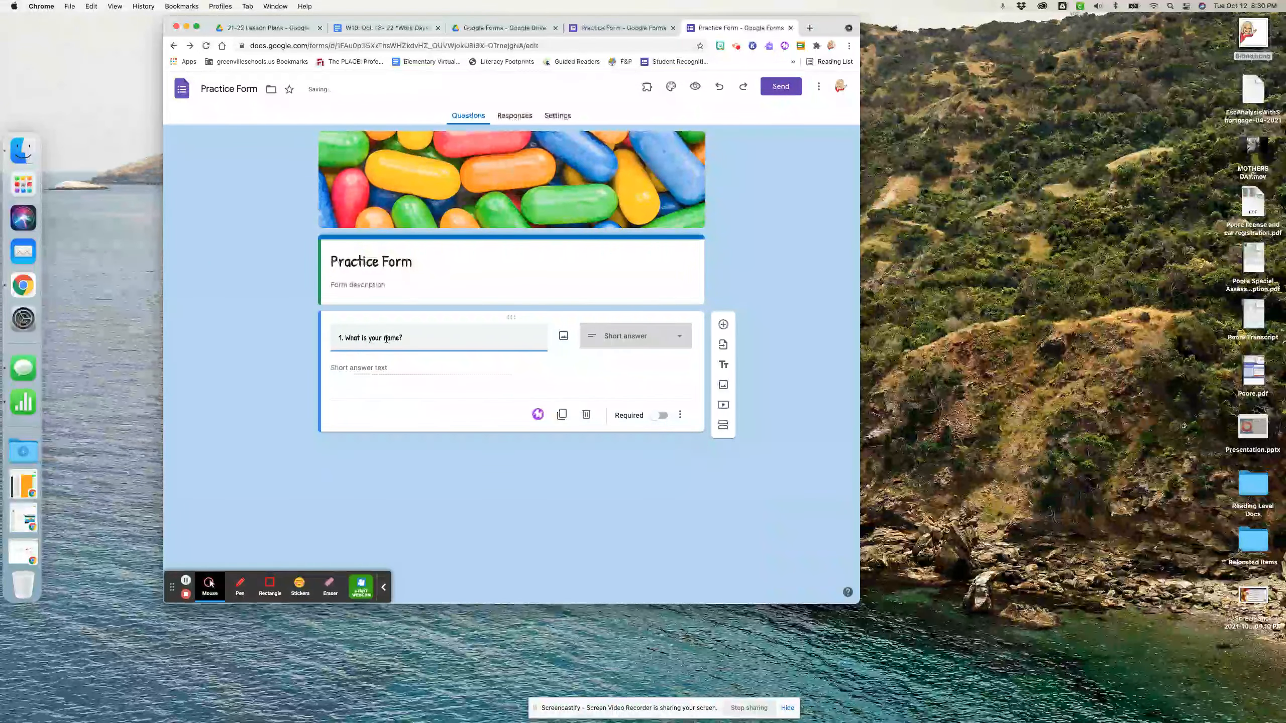
pyautogui.click(624, 342)
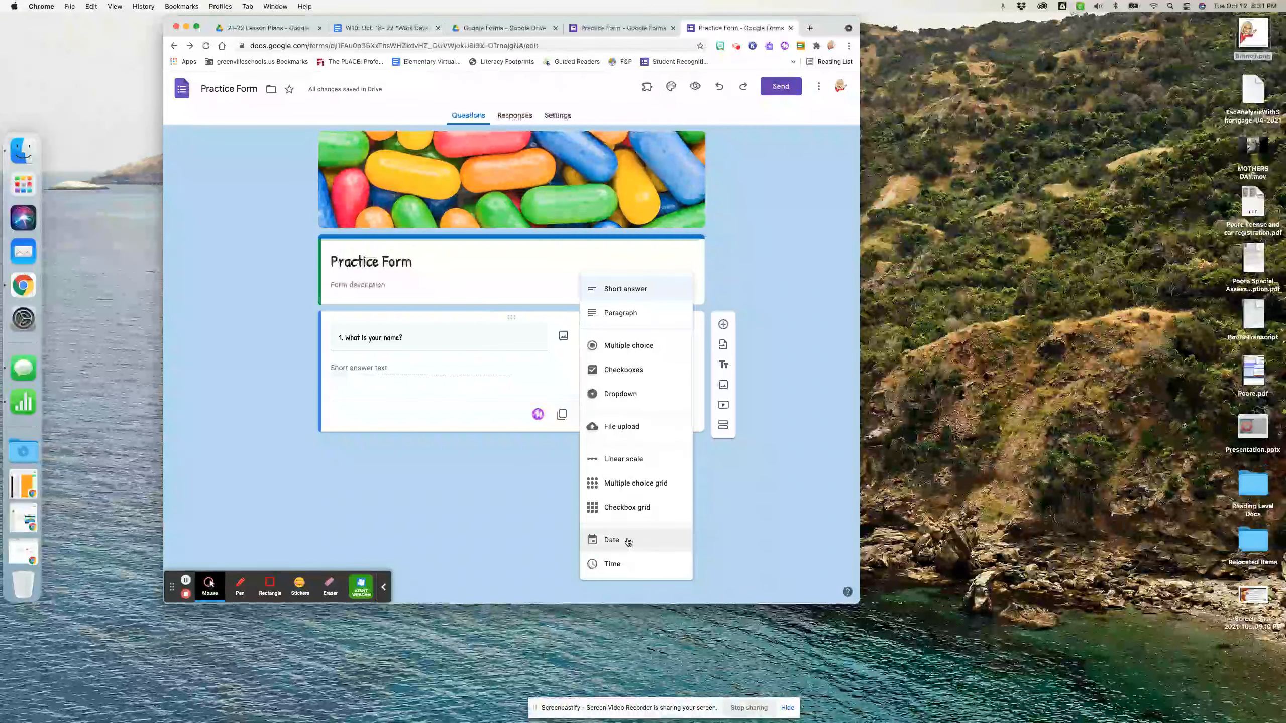
pyautogui.click(540, 378)
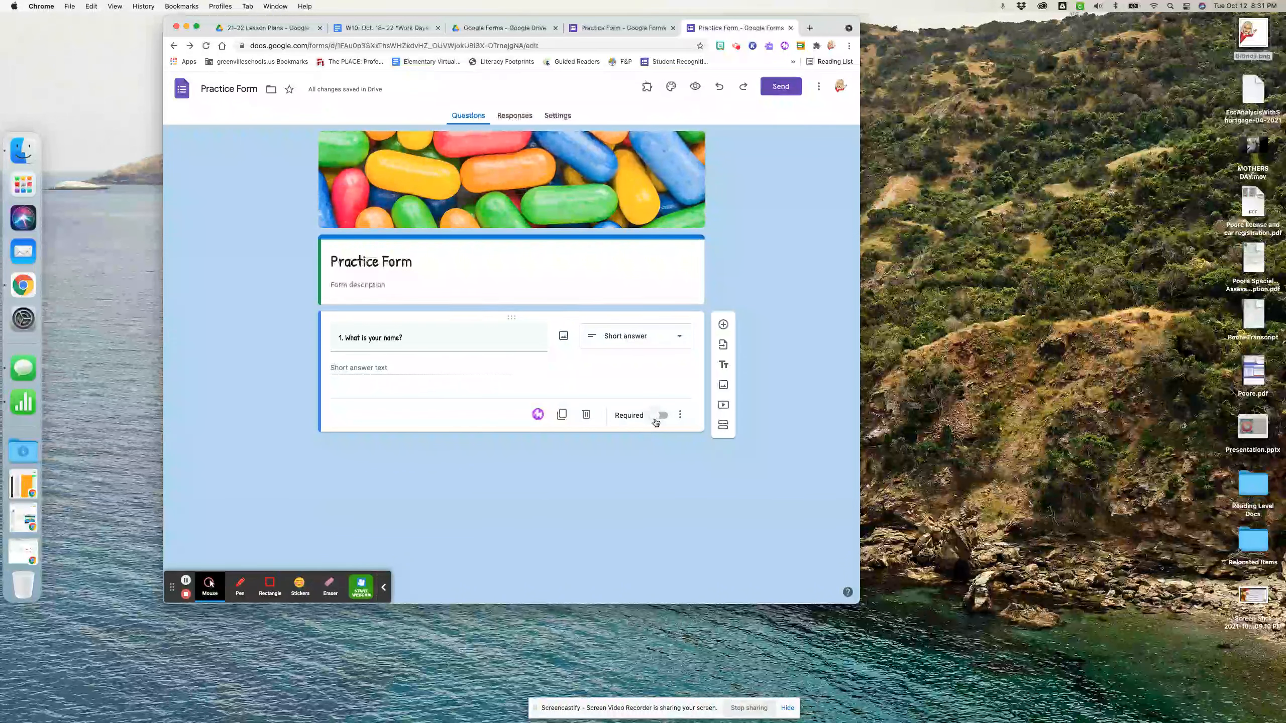
pyautogui.click(655, 422)
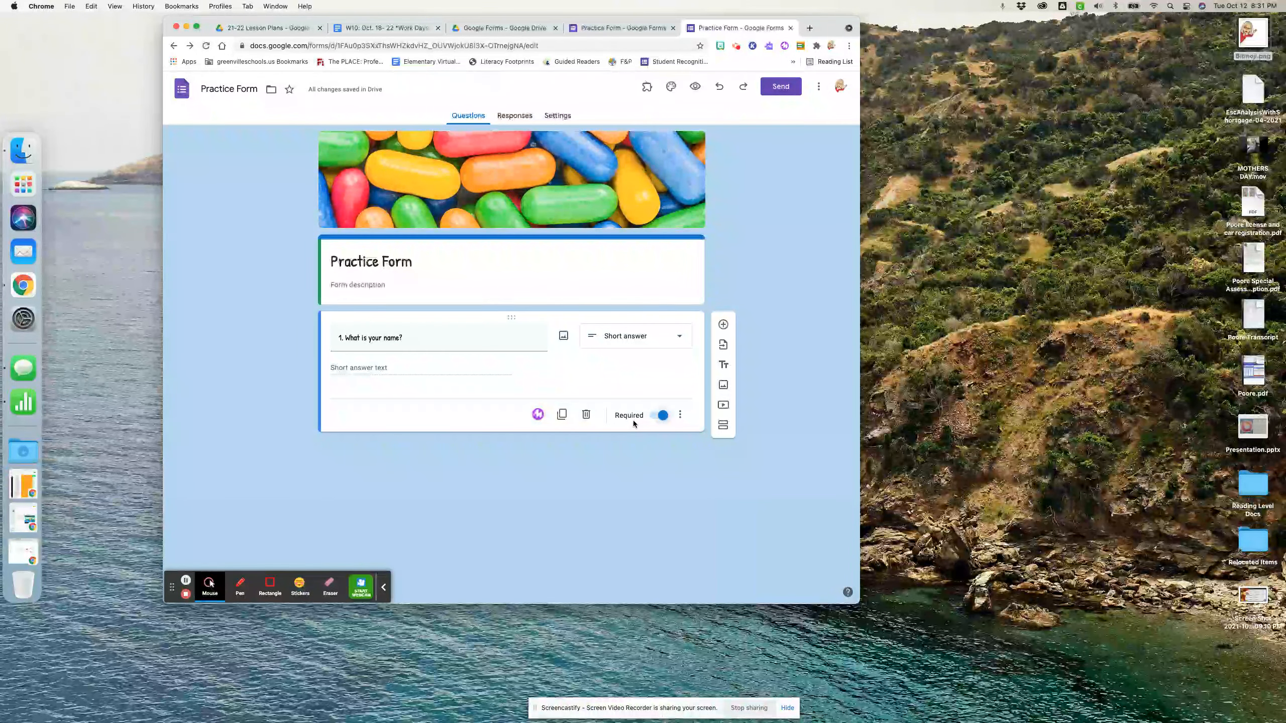
# Step: Check the name question's additional options, then change its question type to Multiple choice
pyautogui.click(681, 416)
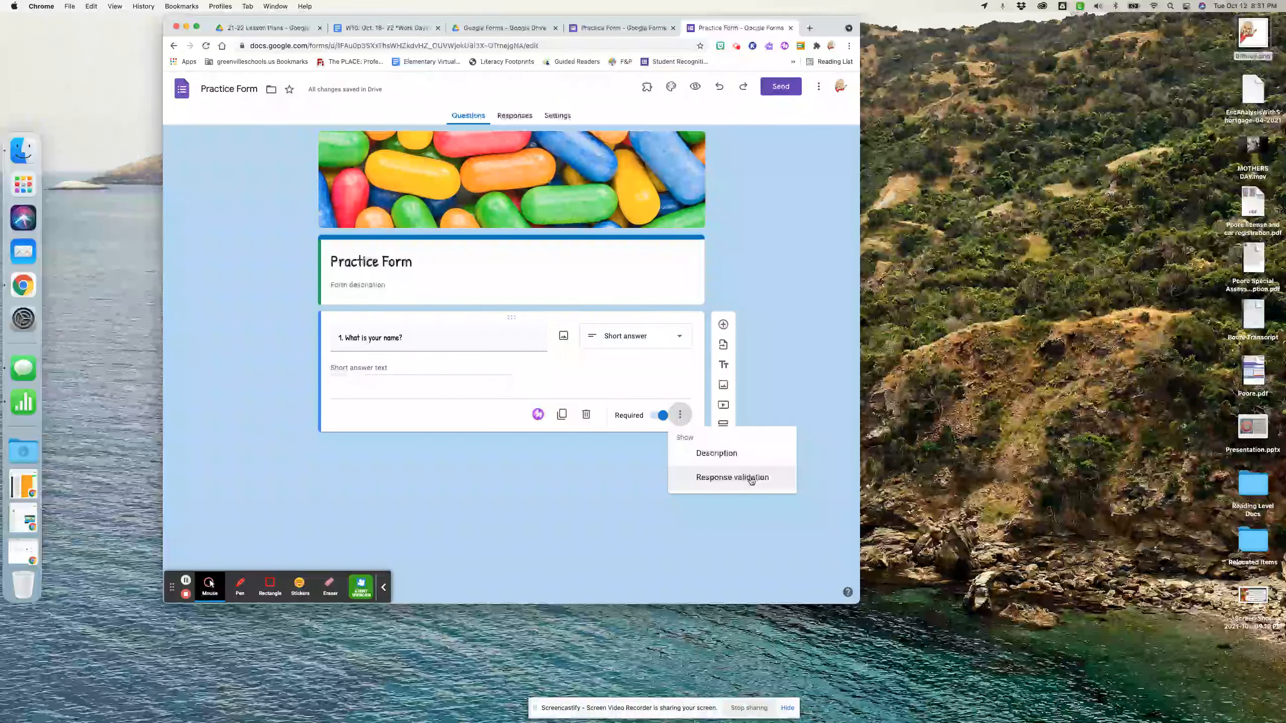
pyautogui.click(631, 336)
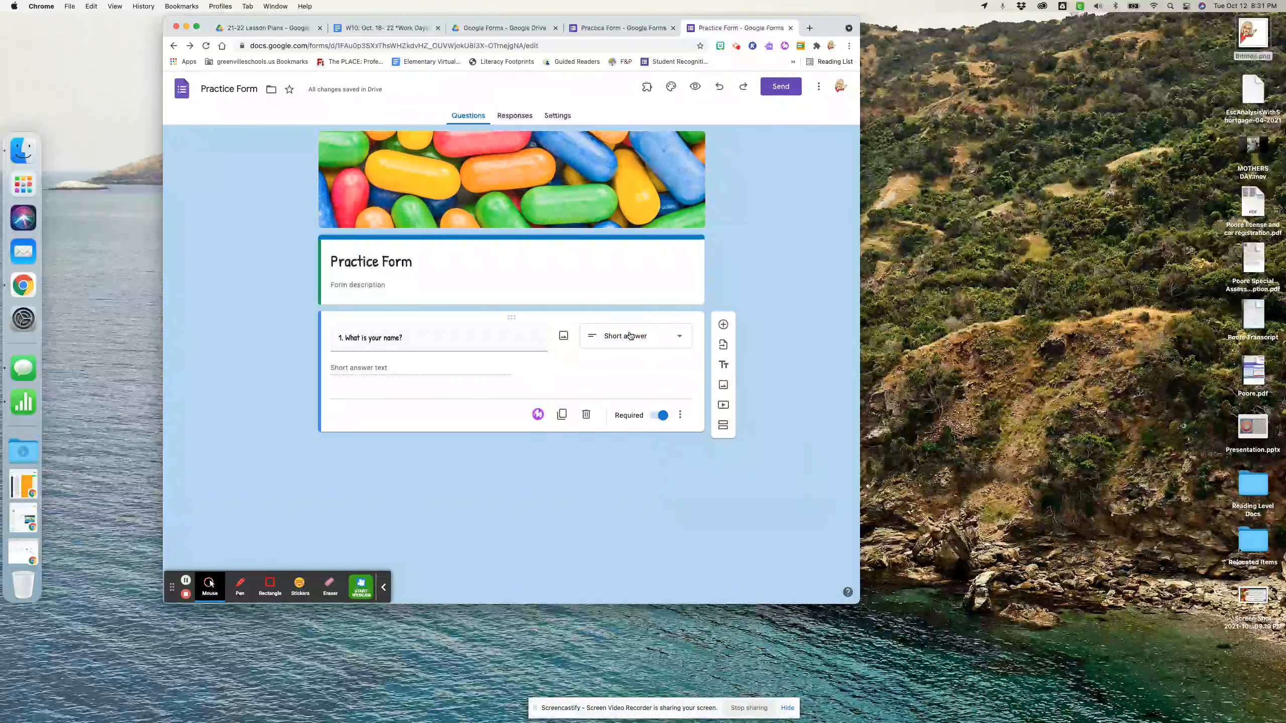
pyautogui.click(631, 337)
pyautogui.click(629, 345)
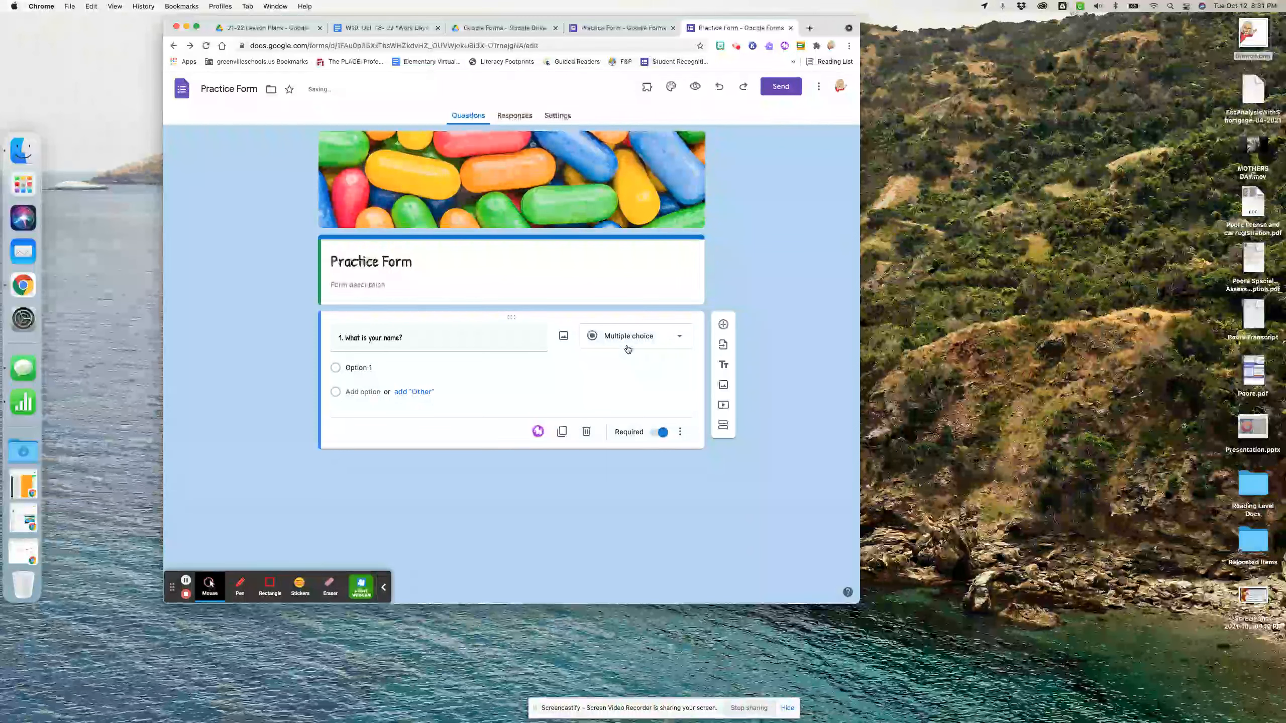
# Step: Enter a, b, c and d as the name question's answer options and check its additional options
pyautogui.click(357, 367)
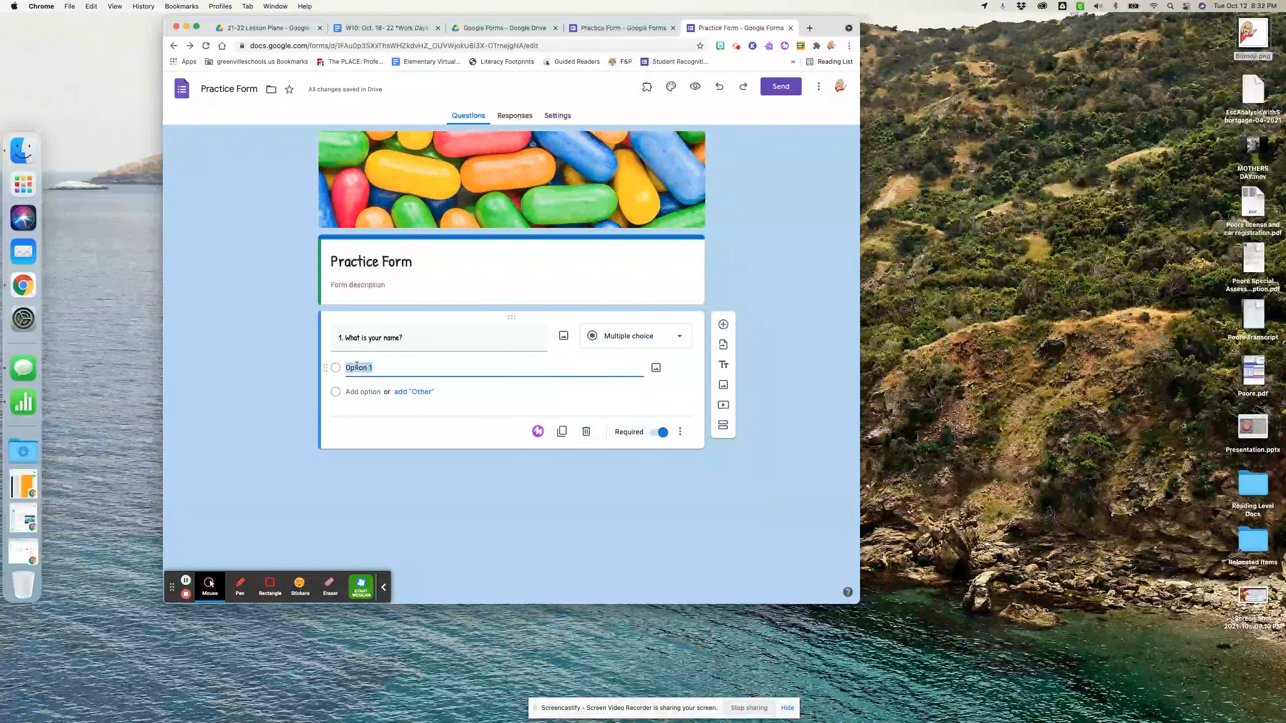
pyautogui.write('a')
pyautogui.press('Return')
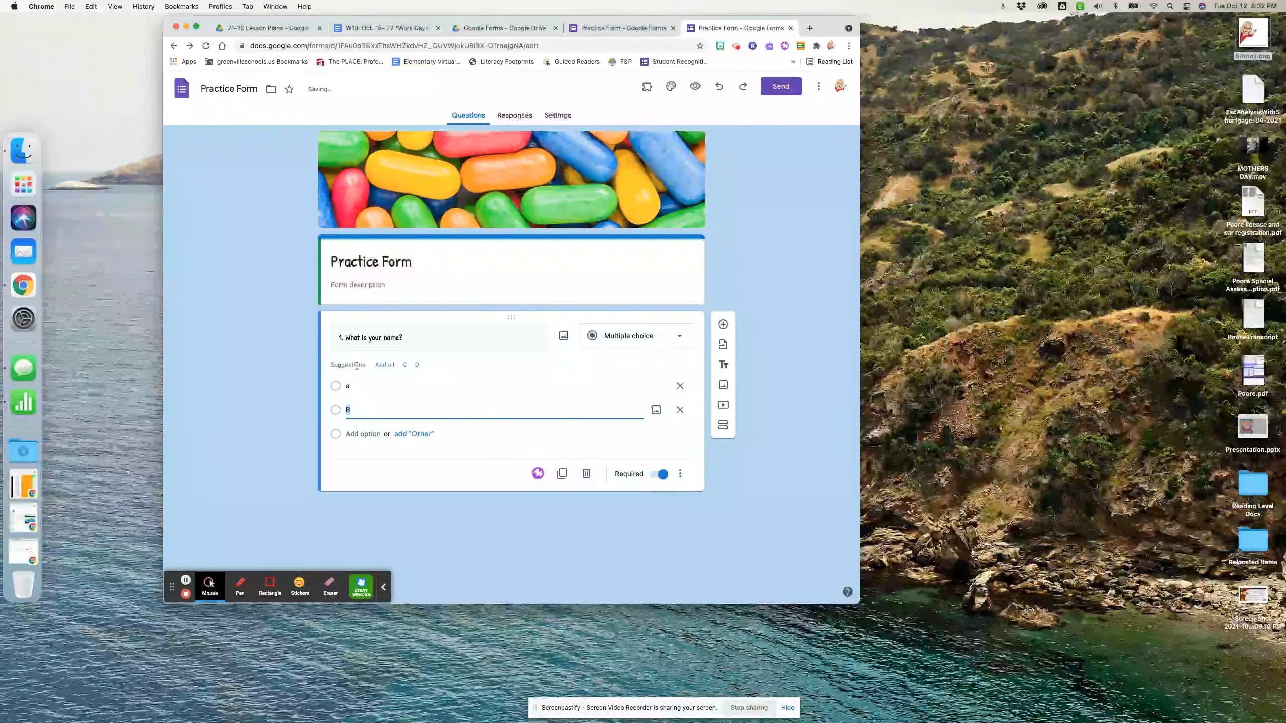
pyautogui.write('b')
pyautogui.press('Return')
pyautogui.press('Return')
pyautogui.write('d')
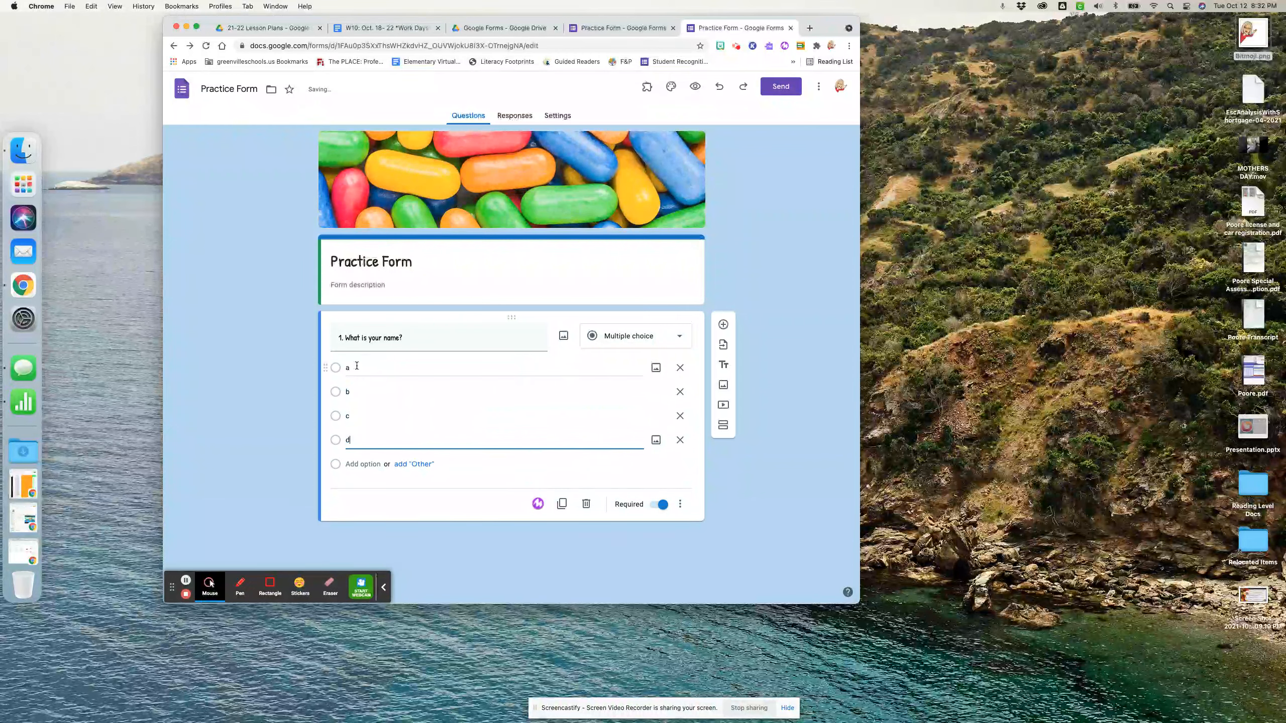
pyautogui.click(673, 474)
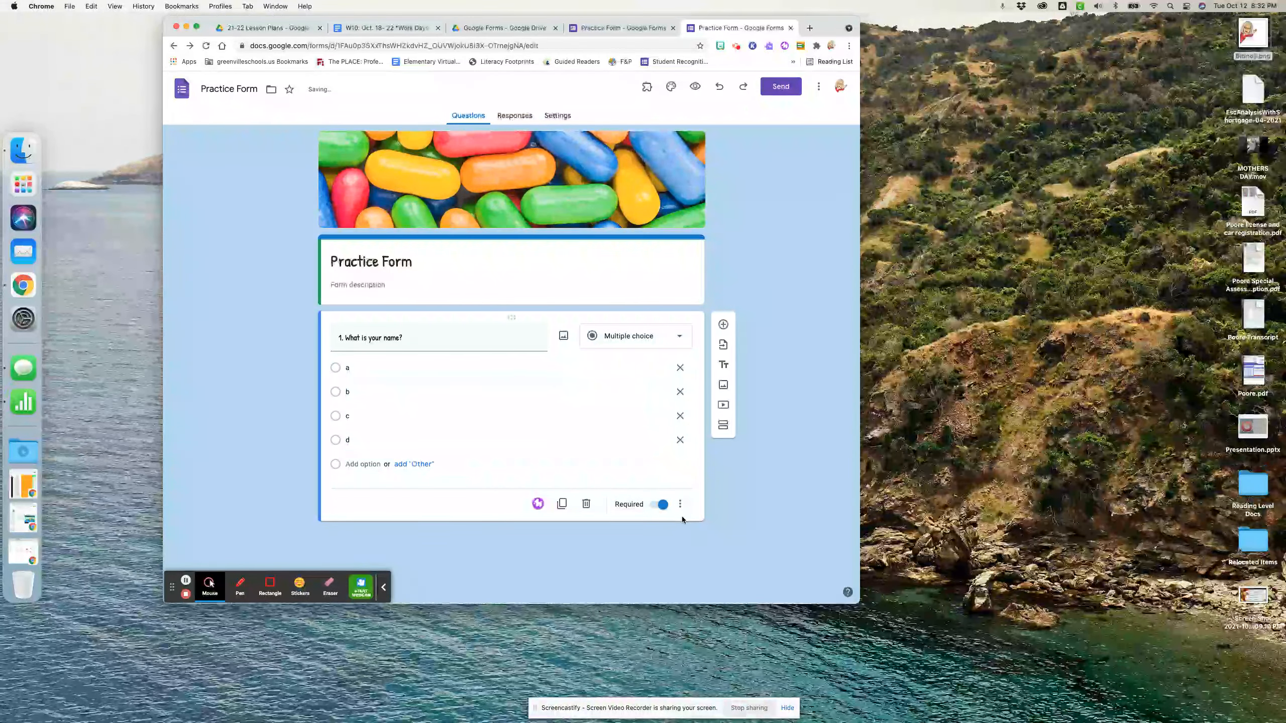
pyautogui.click(682, 503)
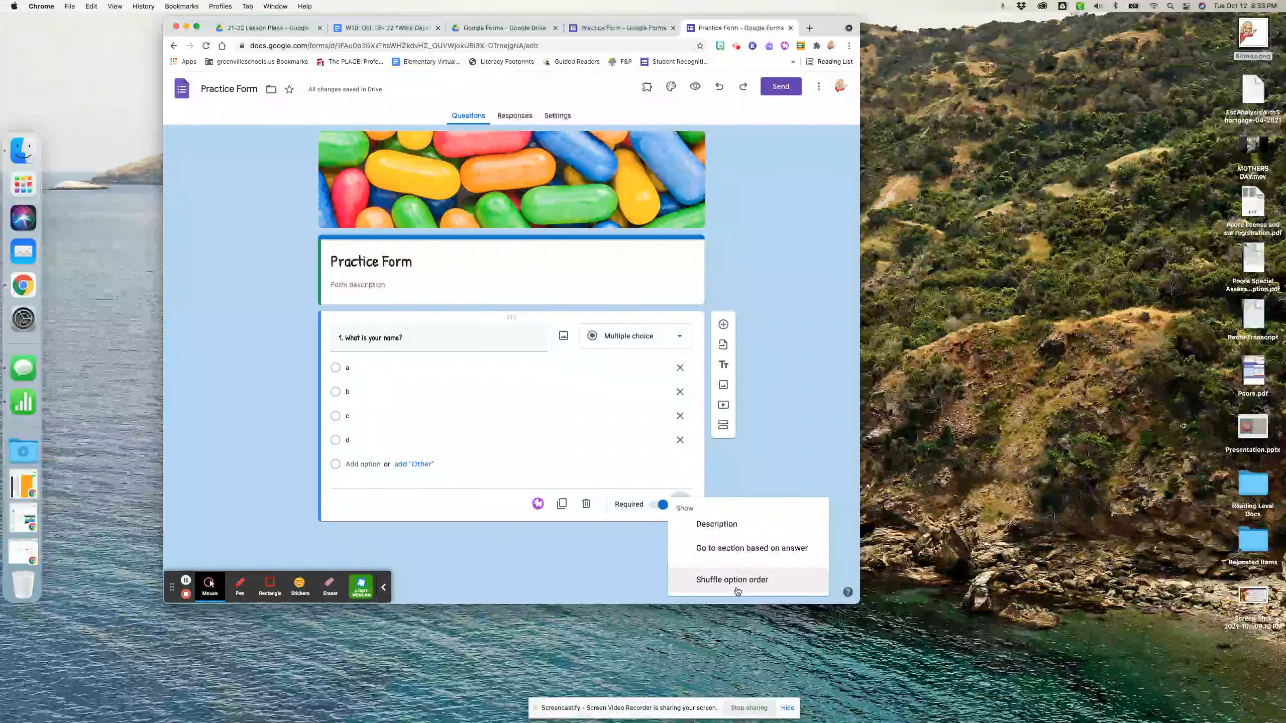
# Step: Remove options c and d from the name question and change its question type back to Short answer
pyautogui.click(690, 444)
pyautogui.click(681, 416)
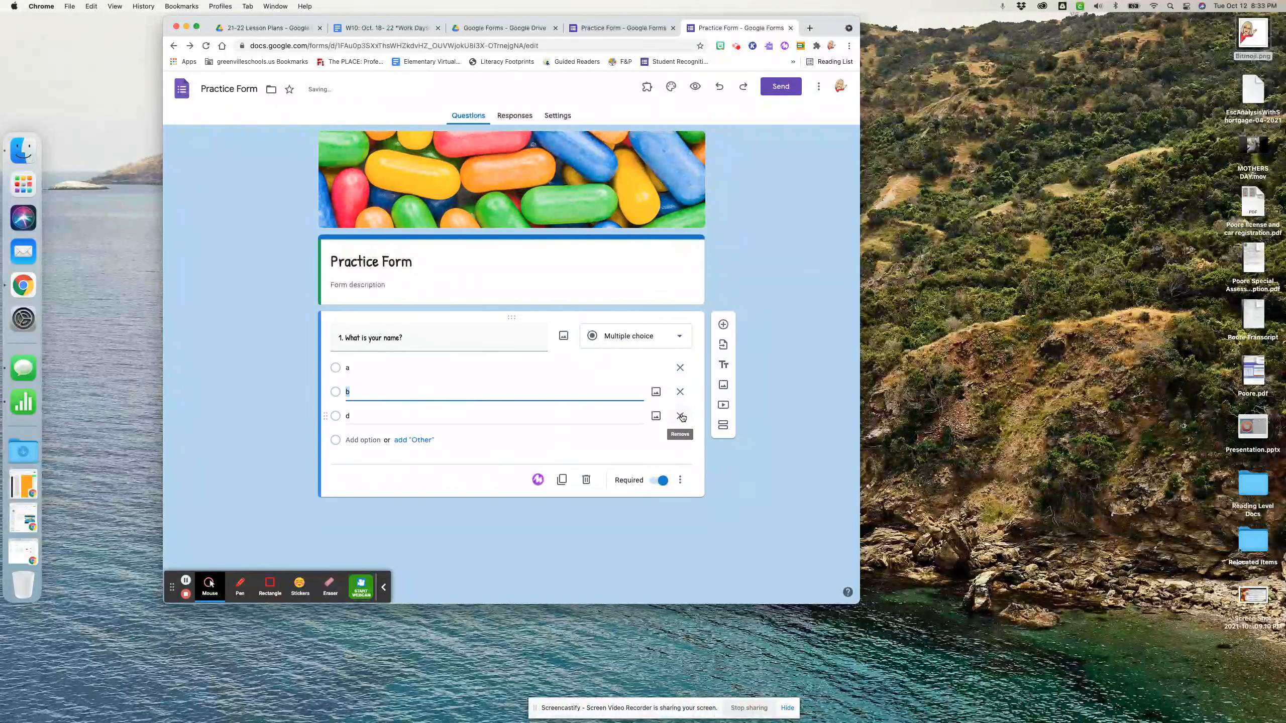
pyautogui.click(687, 418)
pyautogui.click(621, 341)
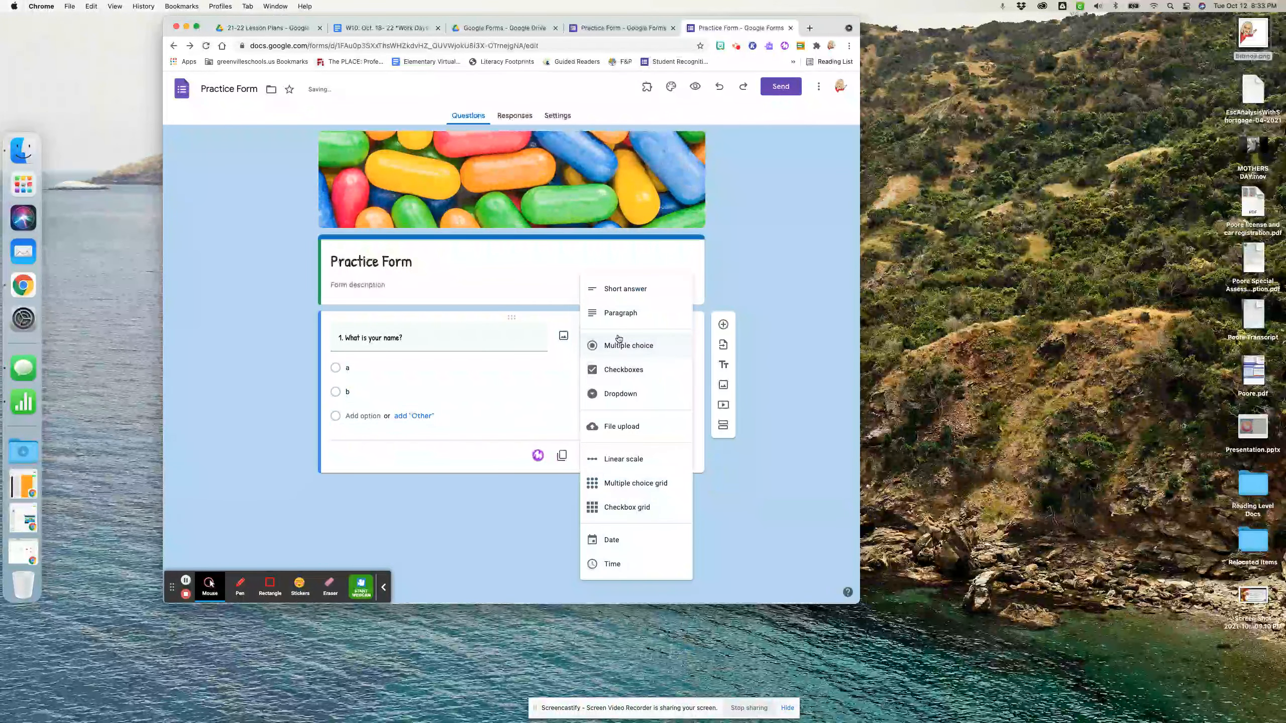
pyautogui.click(623, 289)
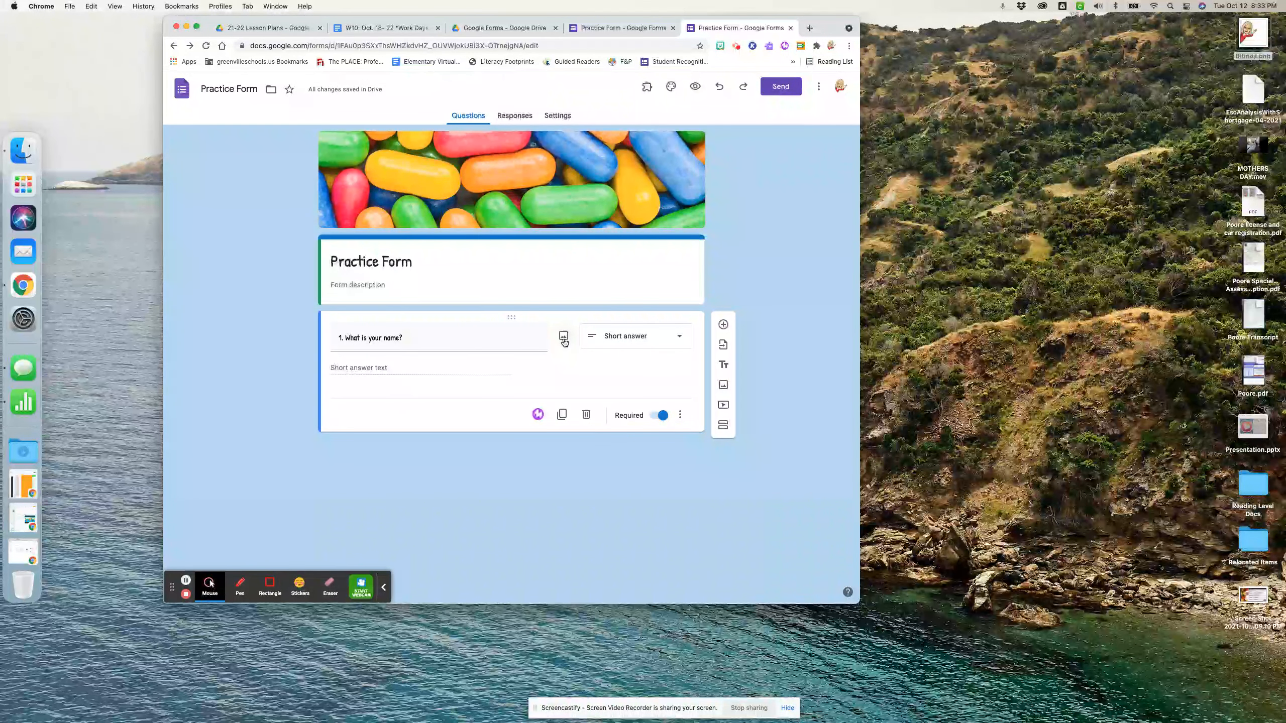
# Step: Add a new question, try it above the name question, and move it back below
pyautogui.click(723, 324)
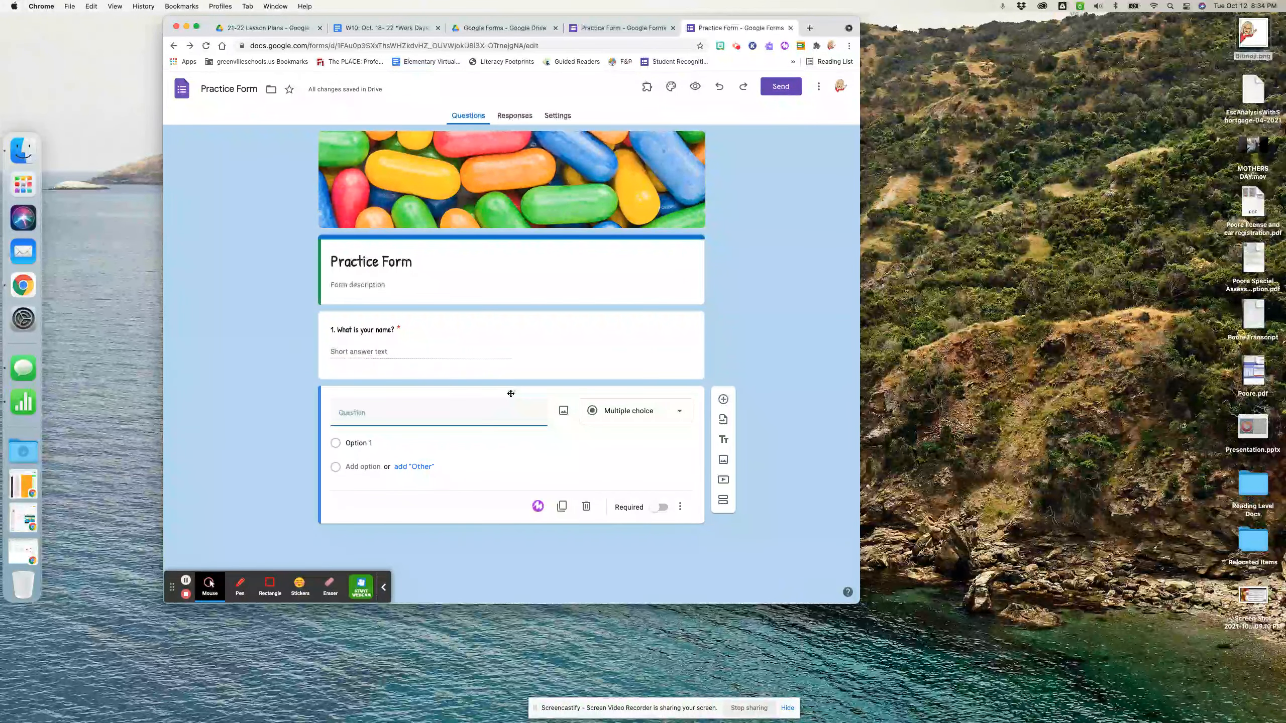
pyautogui.moveTo(511, 394); pyautogui.dragTo(517, 315)
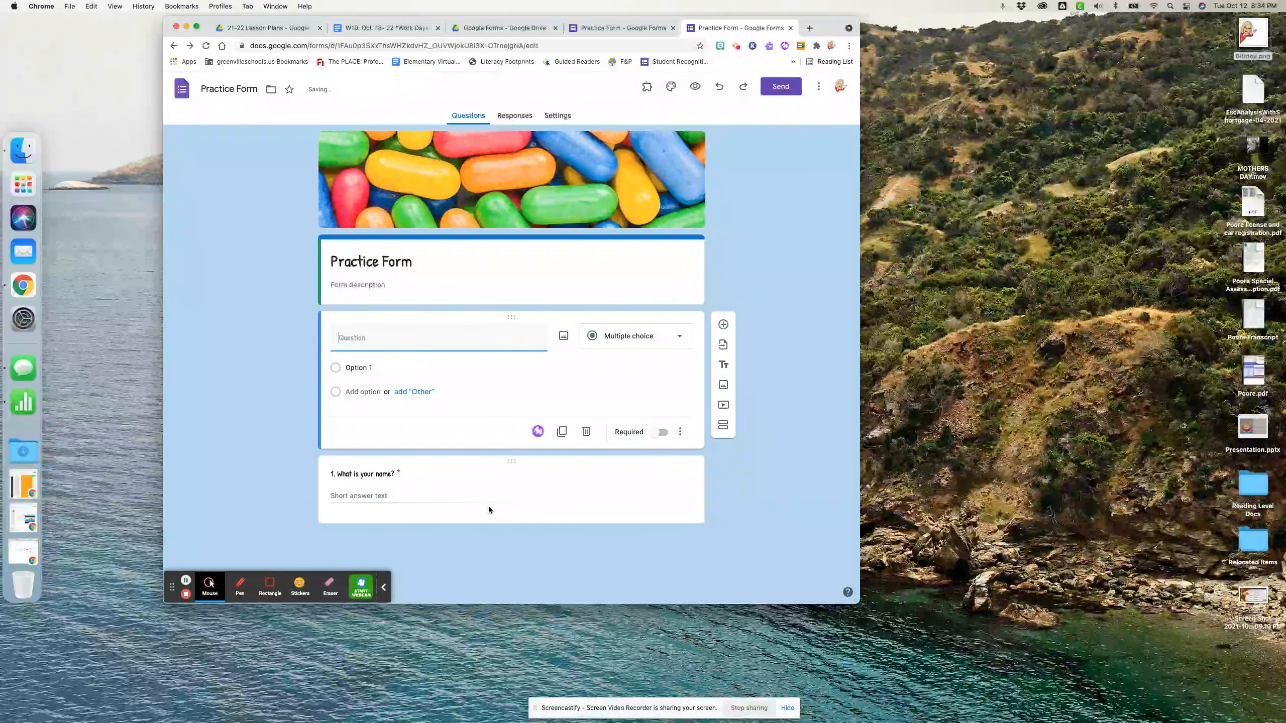
pyautogui.moveTo(511, 316); pyautogui.dragTo(510, 459)
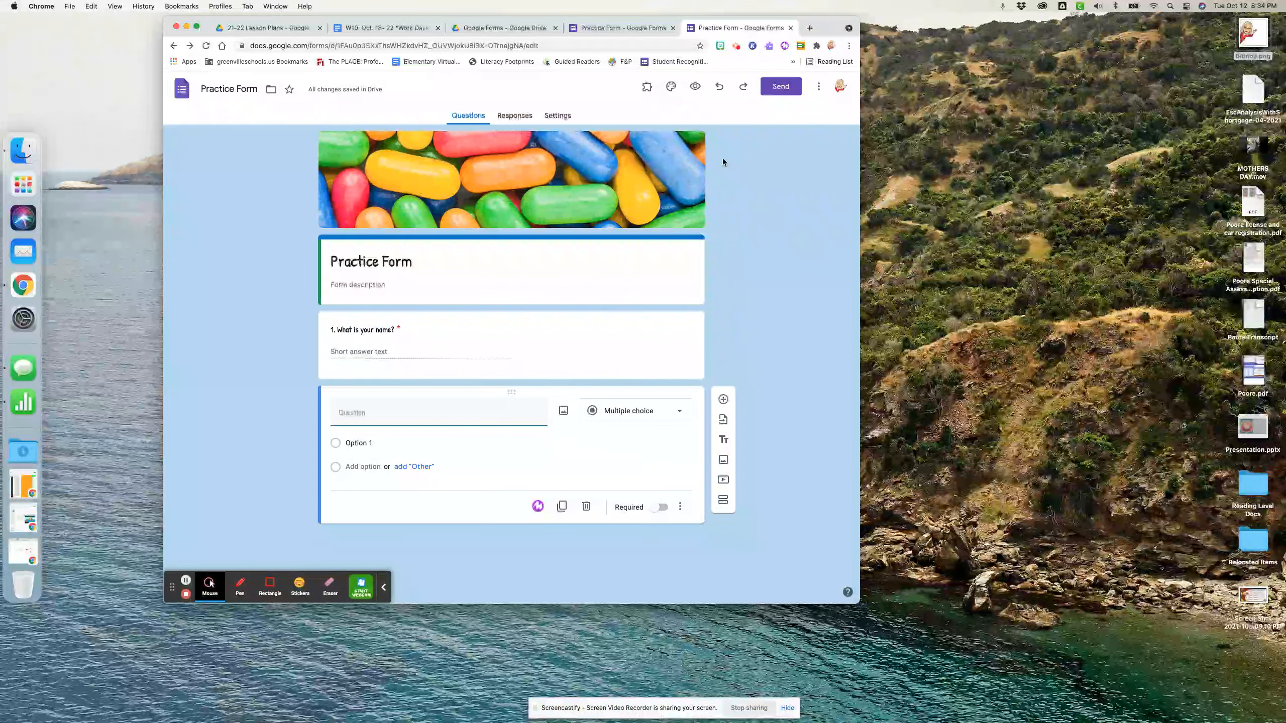
# Step: Open the form's responses, stop accepting responses, and turn accepting responses back on
pyautogui.click(513, 119)
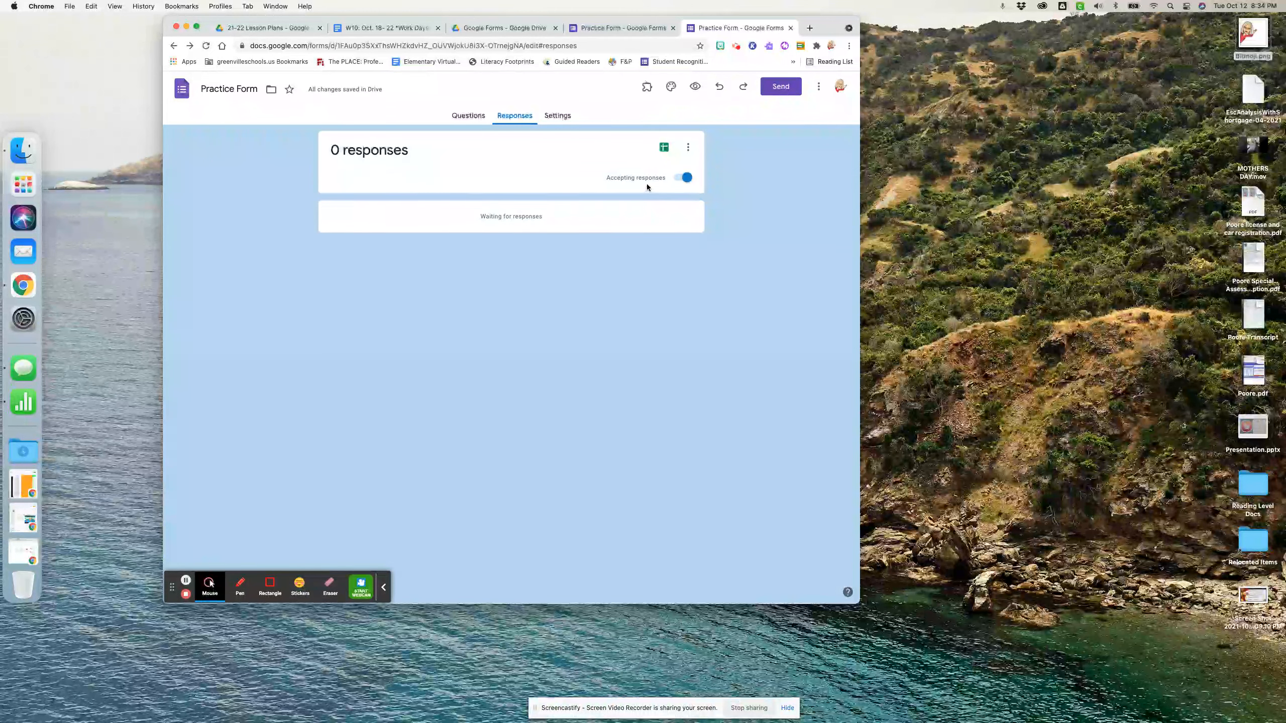
pyautogui.click(682, 185)
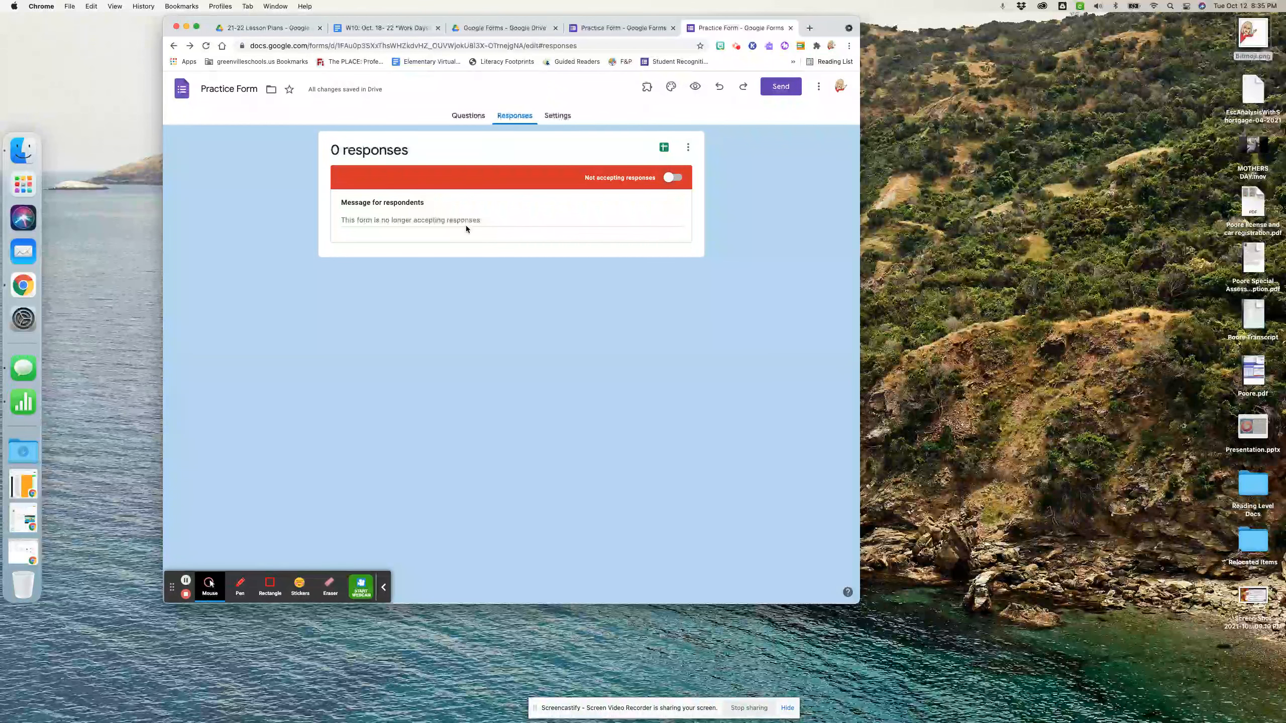
pyautogui.click(671, 179)
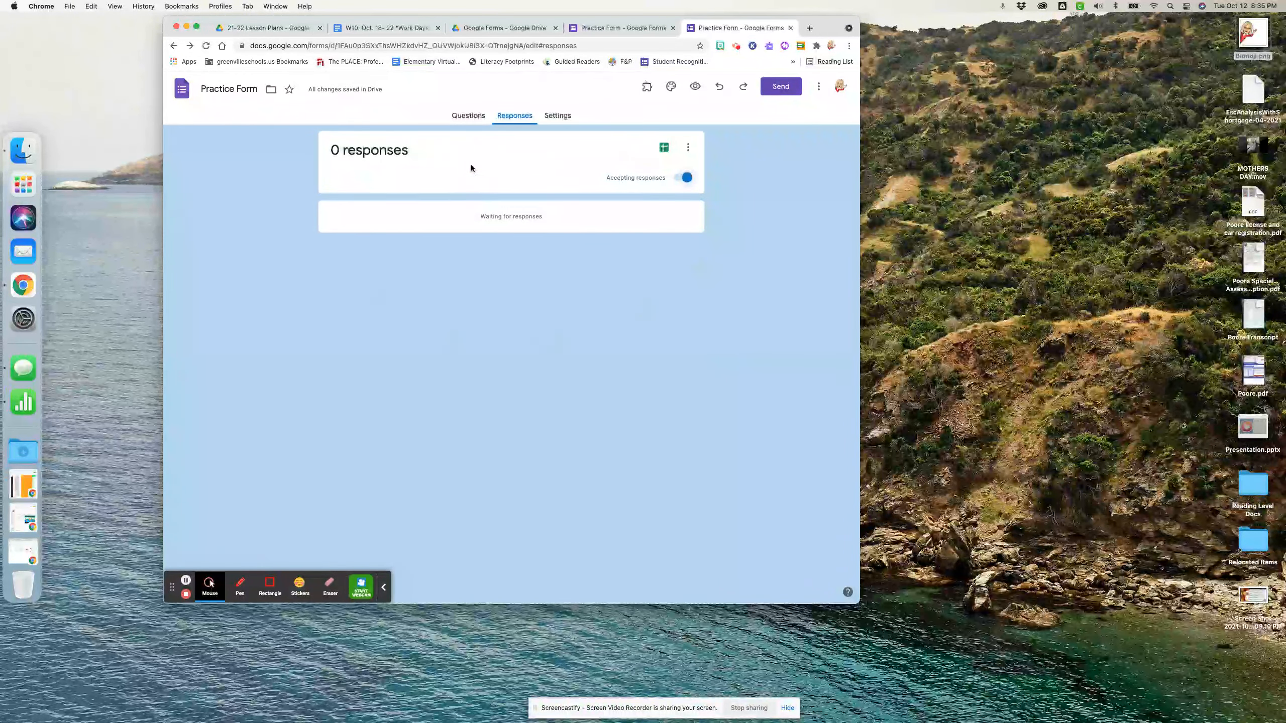
# Step: Create a new spreadsheet named "Practice Form (Responses)" as the form's response destination
pyautogui.click(664, 152)
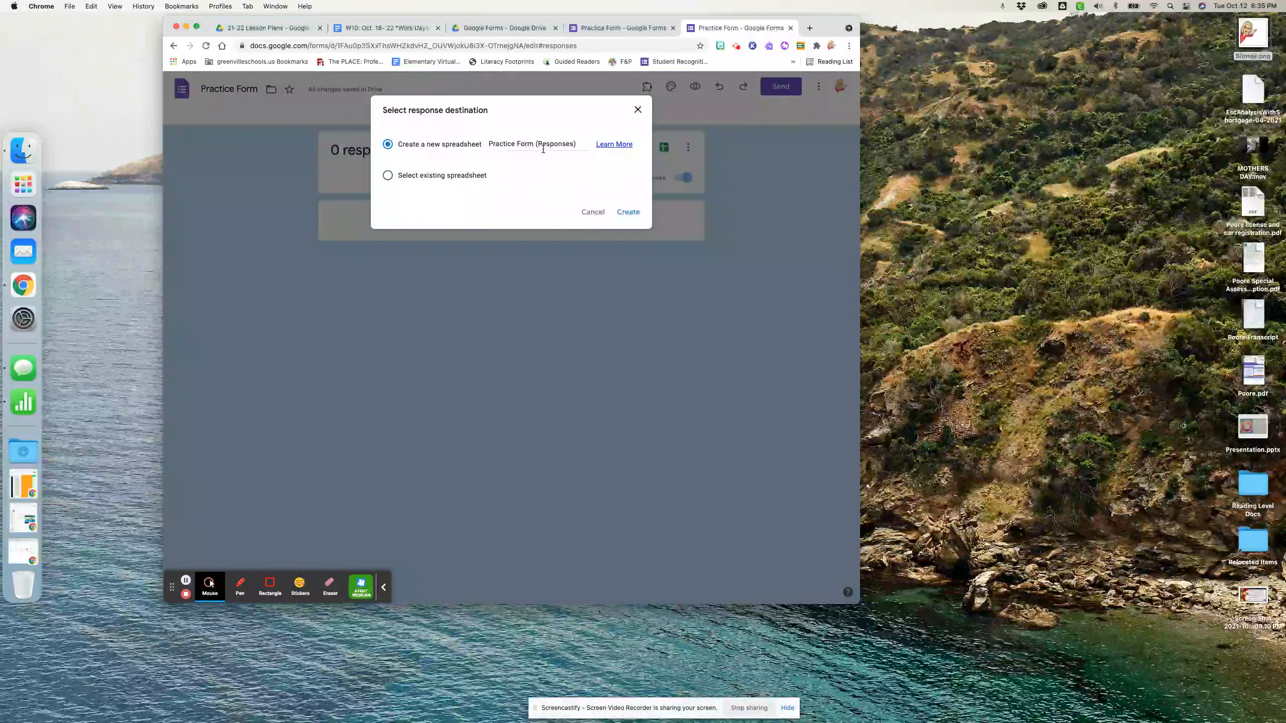
pyautogui.click(628, 212)
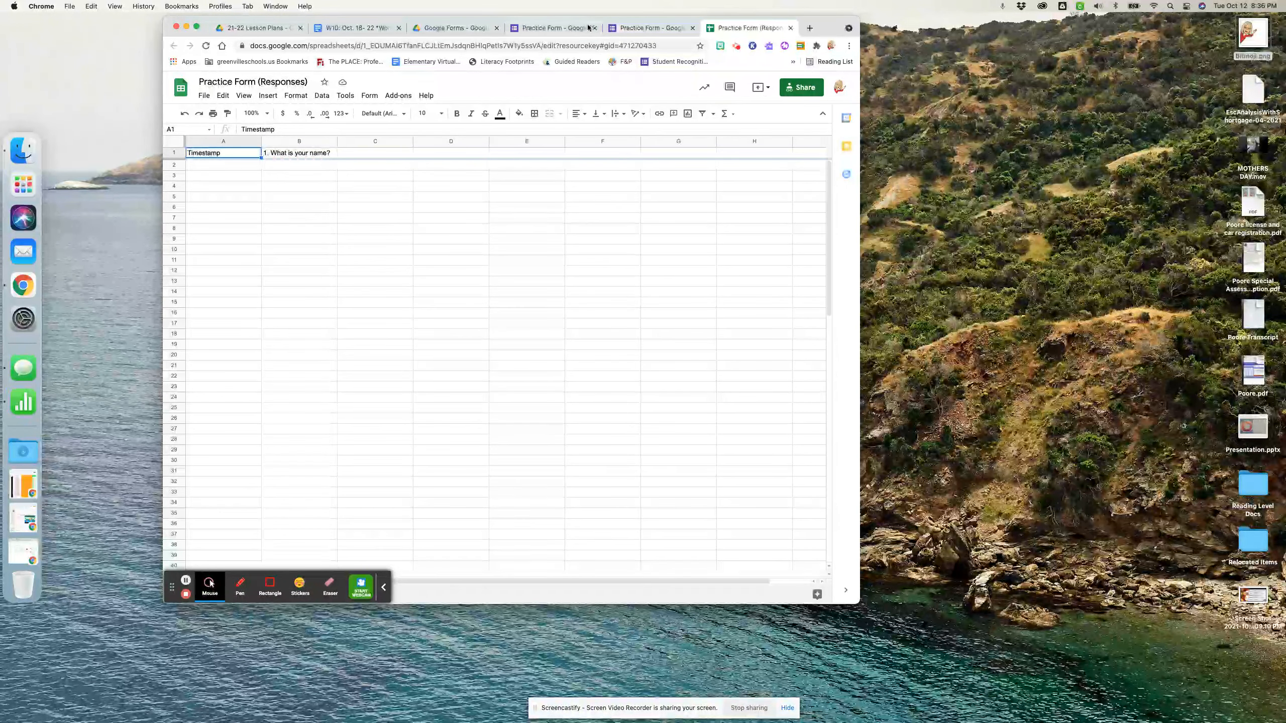
# Step: Check the responses spreadsheet in the Google Forms Drive folder, open it from there, and return to the form
pyautogui.click(441, 28)
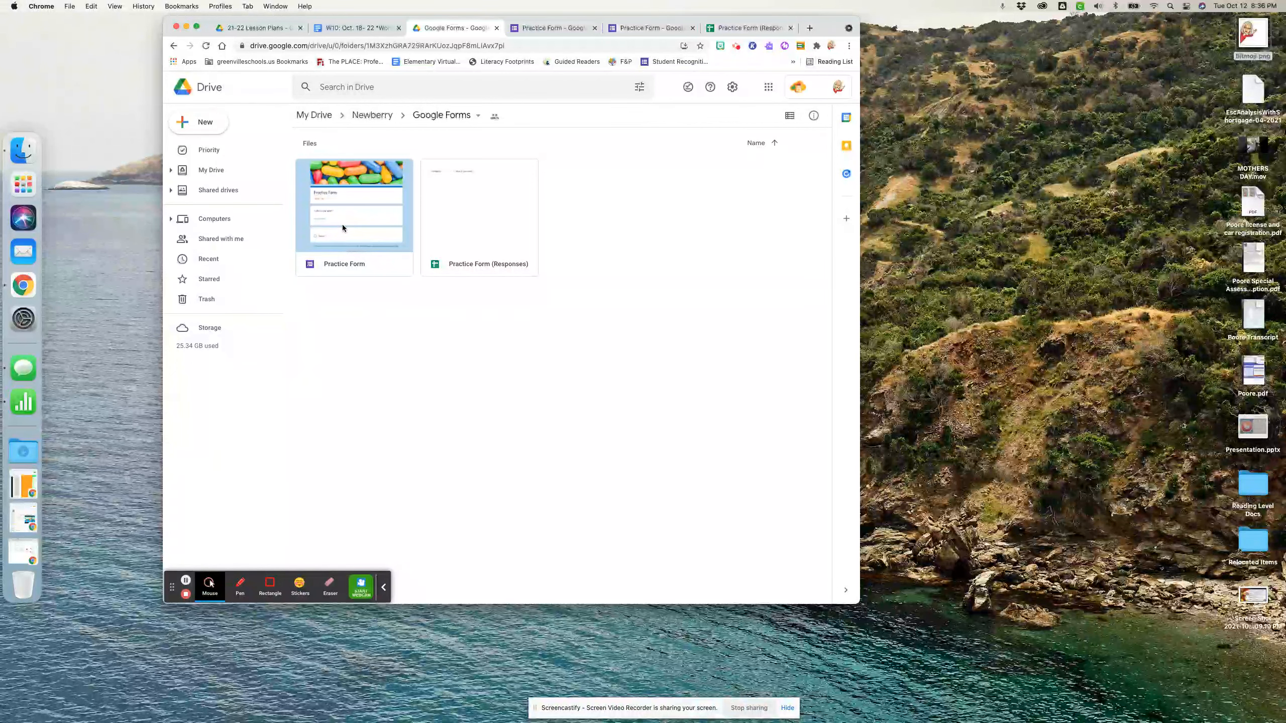
pyautogui.doubleClick(479, 210)
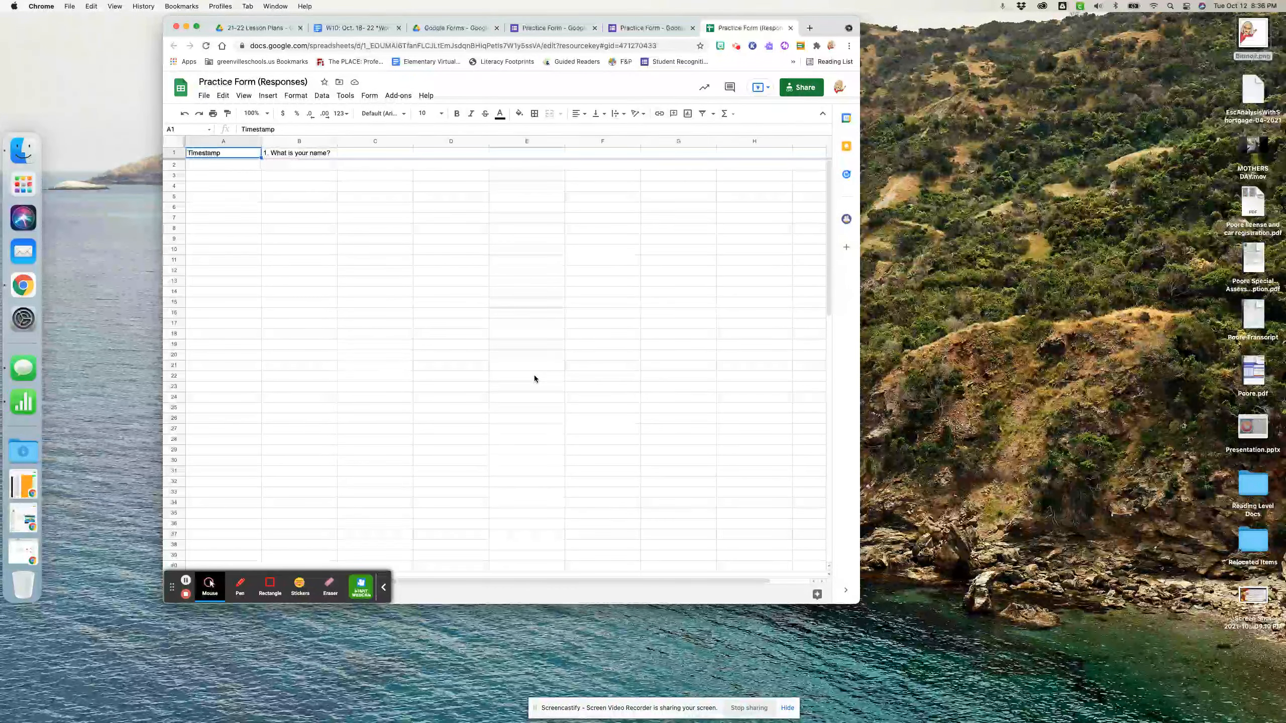
pyautogui.click(651, 28)
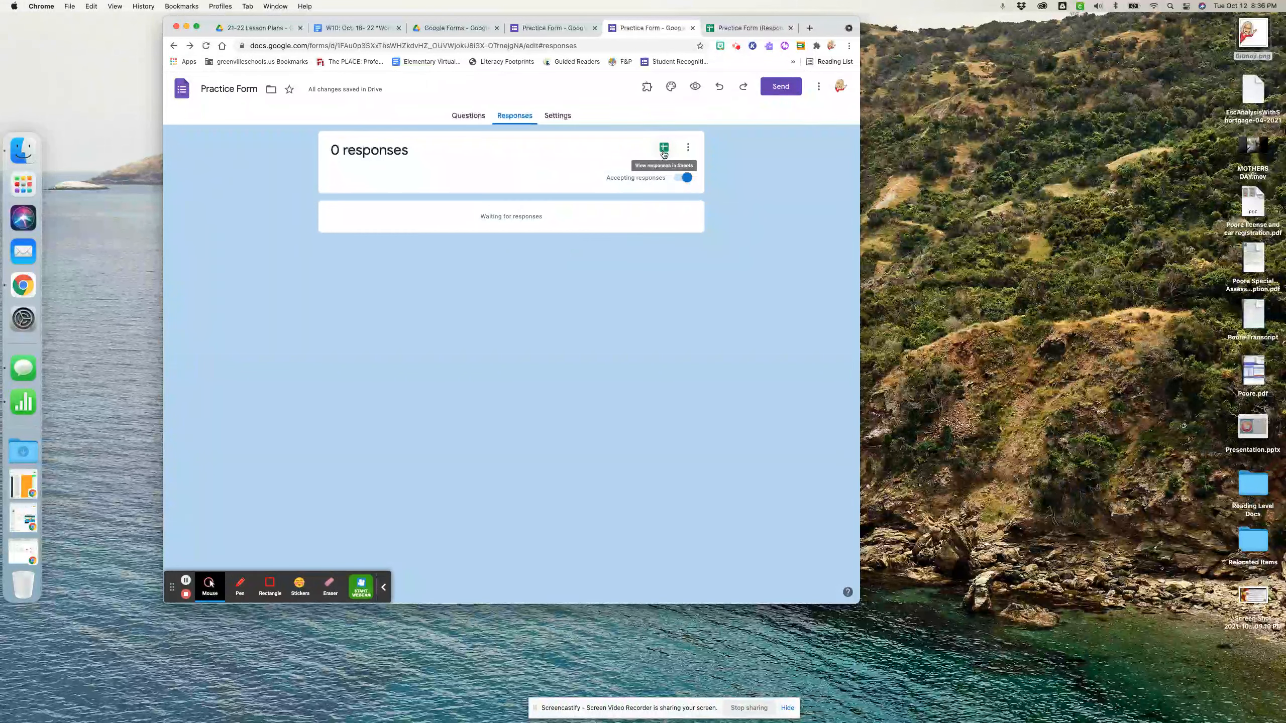
# Step: Review the additional response-management options, including notifications, response destination, unlinking, downloading, printing and deleting
pyautogui.click(688, 147)
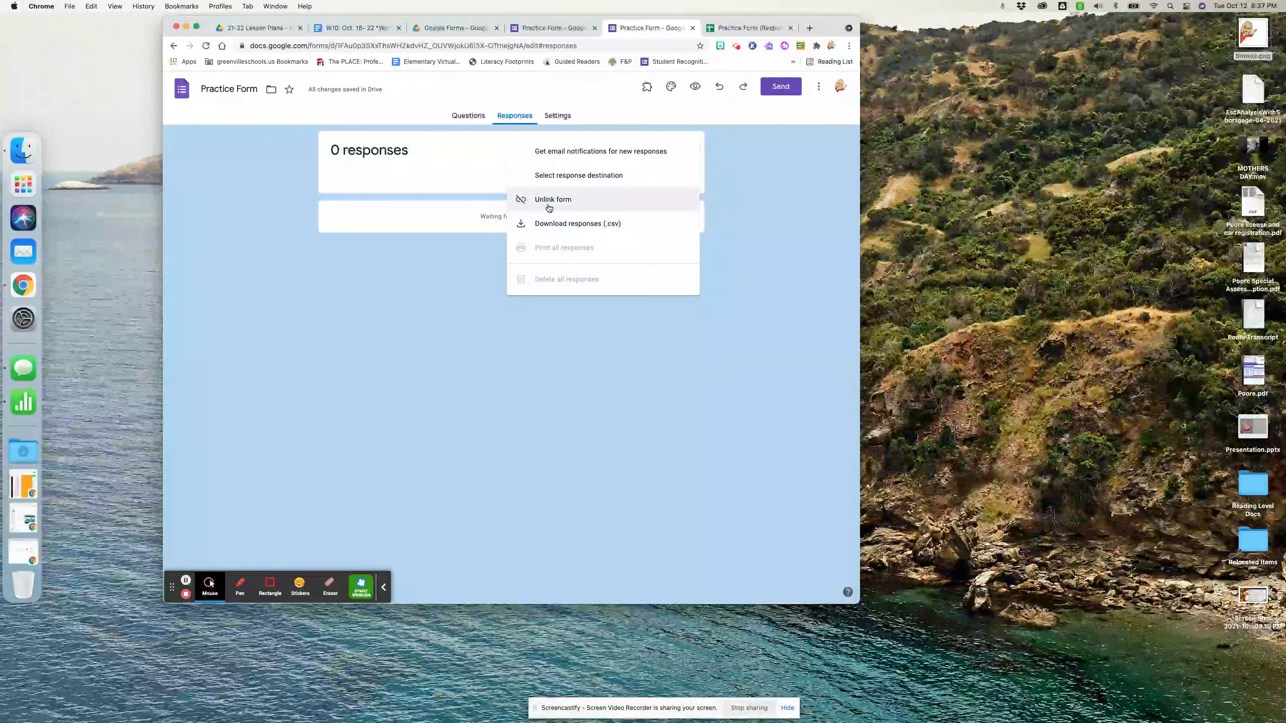
pyautogui.click(450, 253)
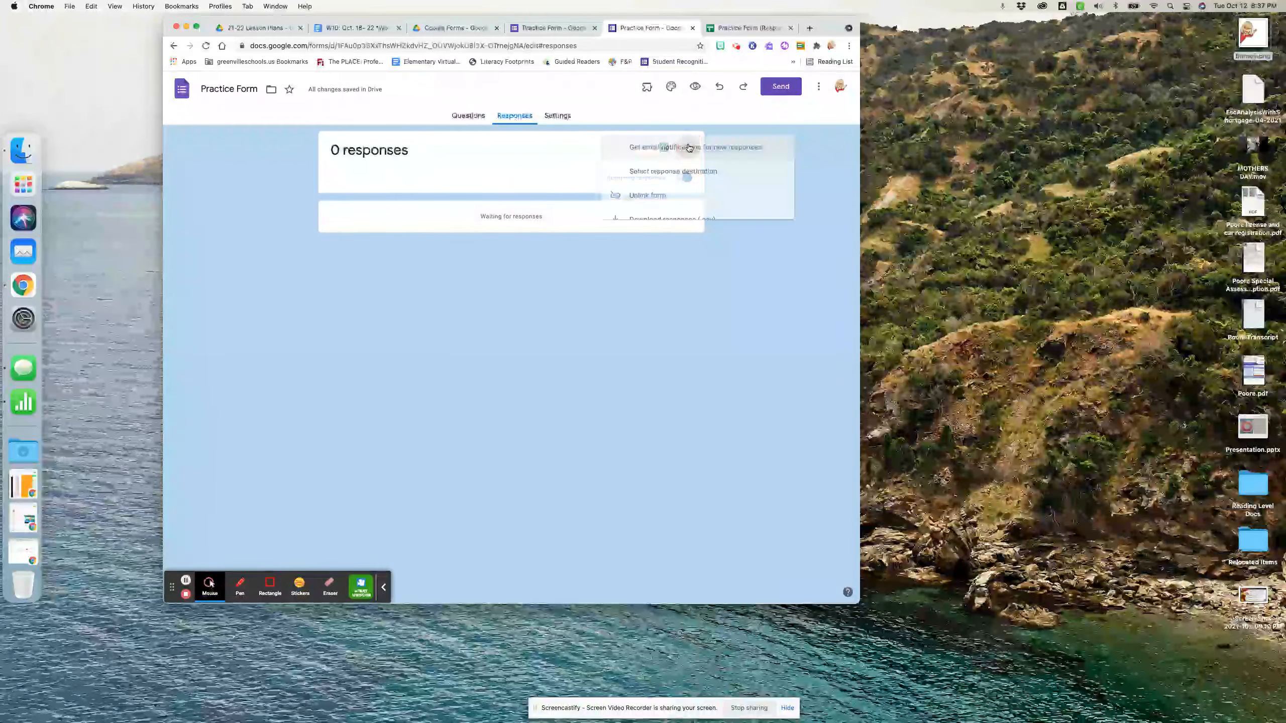
pyautogui.click(689, 148)
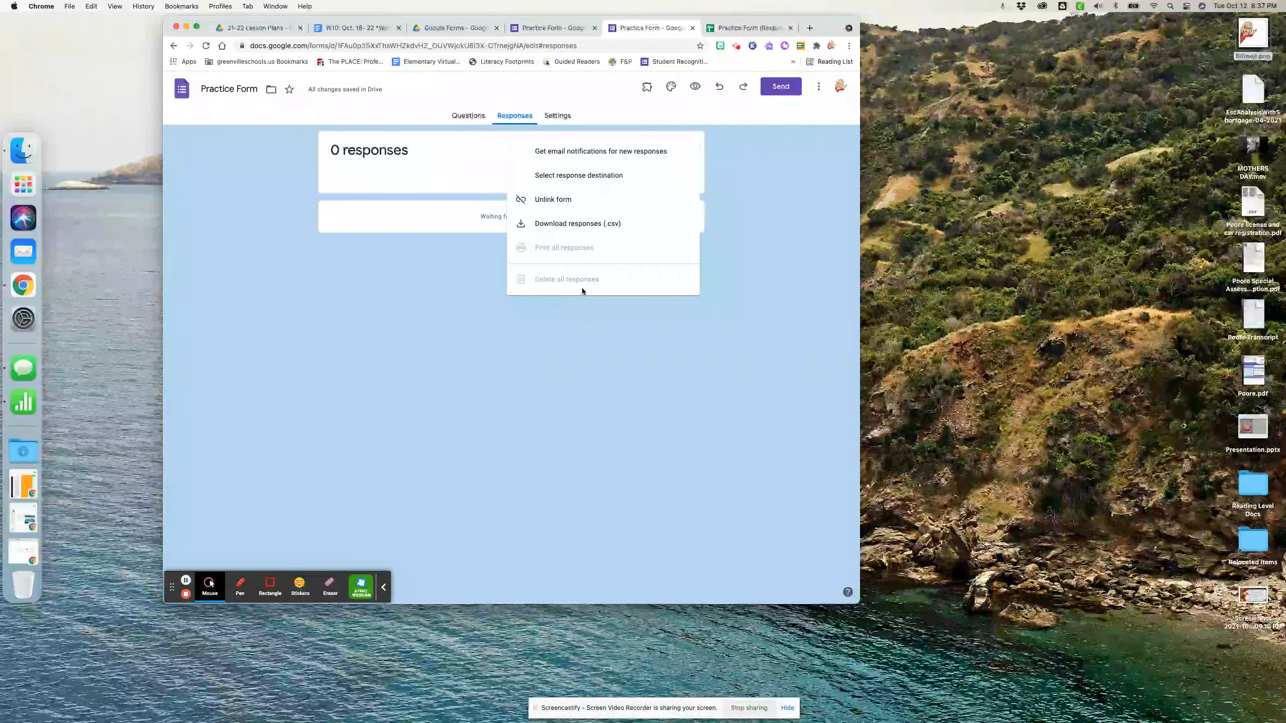
pyautogui.click(781, 314)
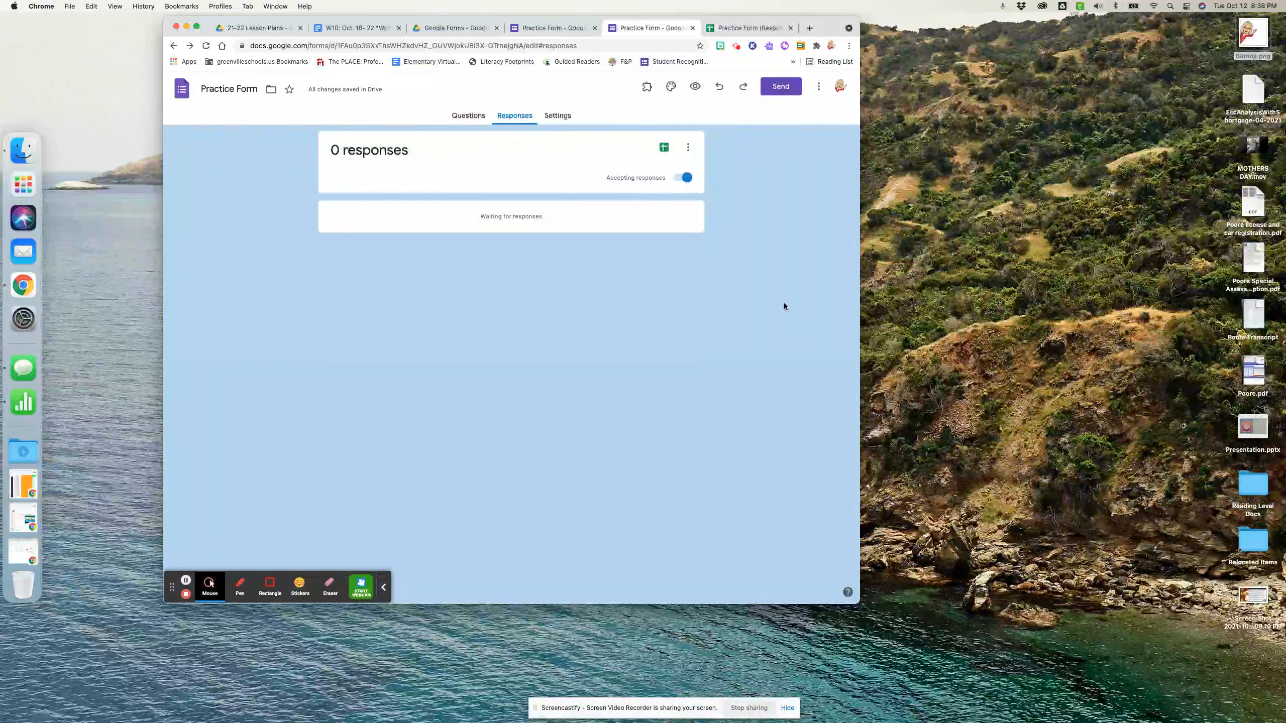
# Step: Make the form a quiz in its settings and review the grade release, locked mode, respondent and point value options
pyautogui.click(557, 117)
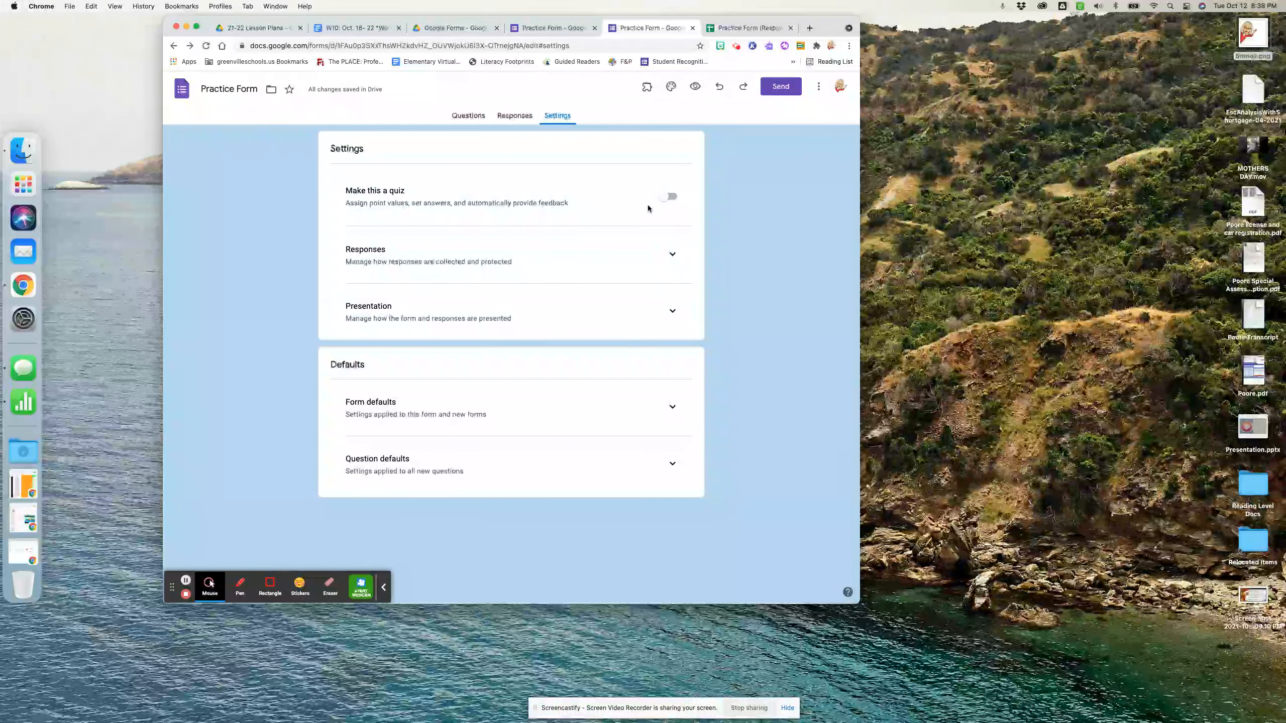
pyautogui.click(668, 201)
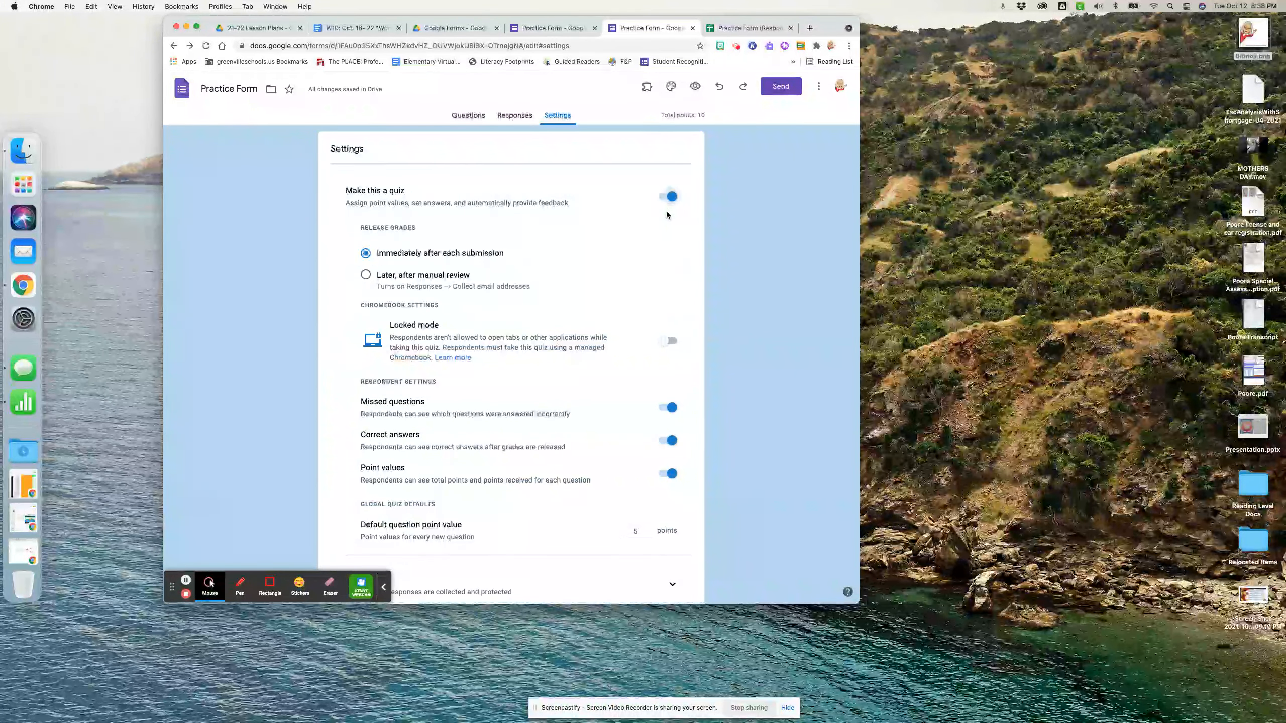
pyautogui.scroll(-2, 666, 214)
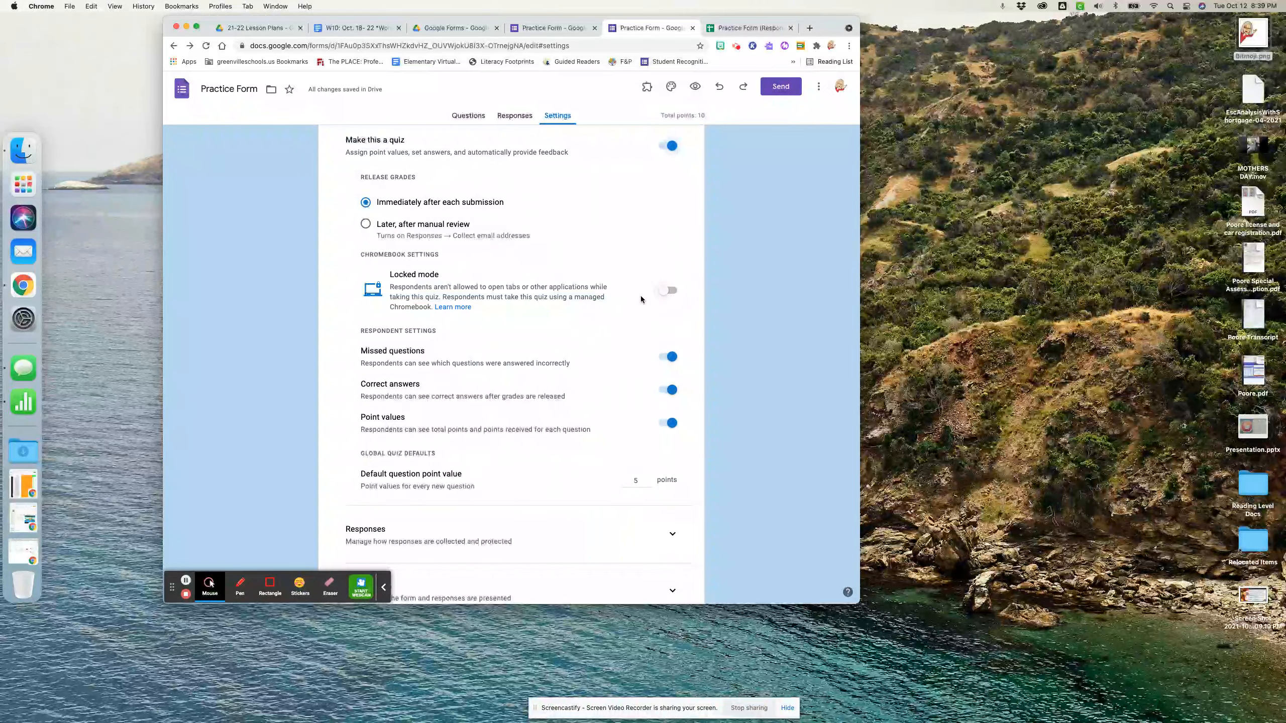
pyautogui.scroll(-1, 498, 323)
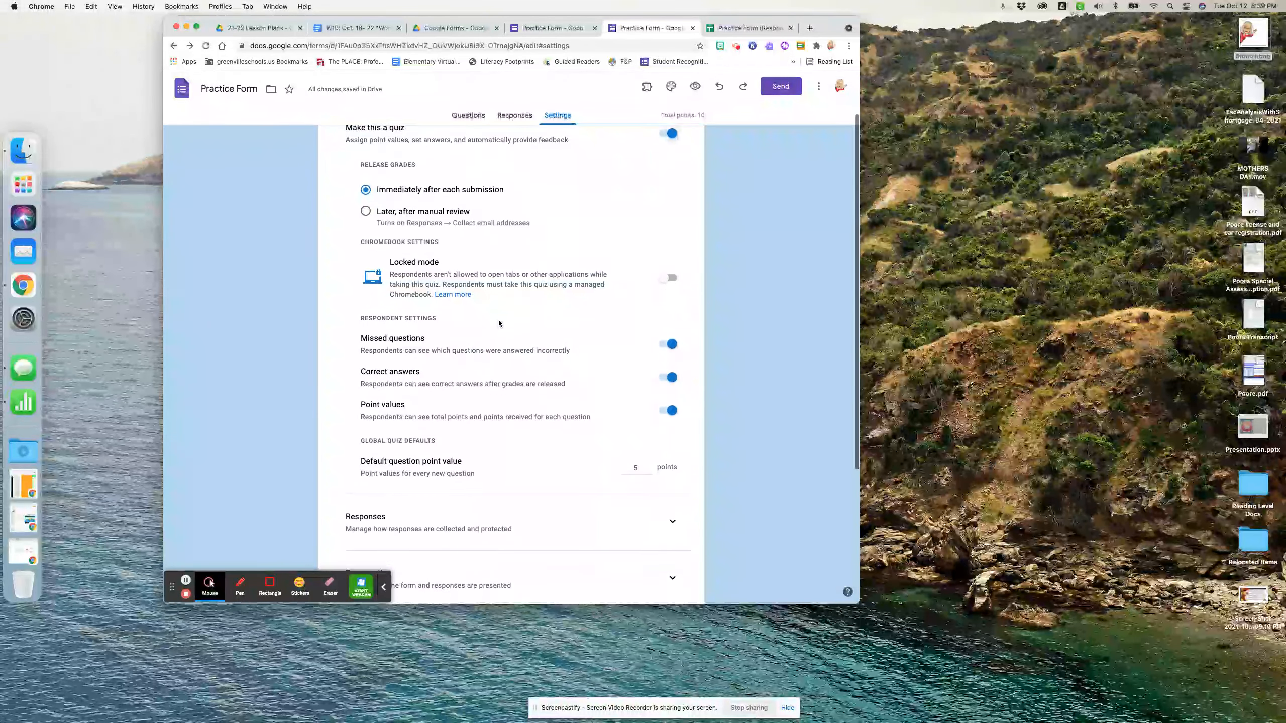
pyautogui.scroll(-3, 498, 323)
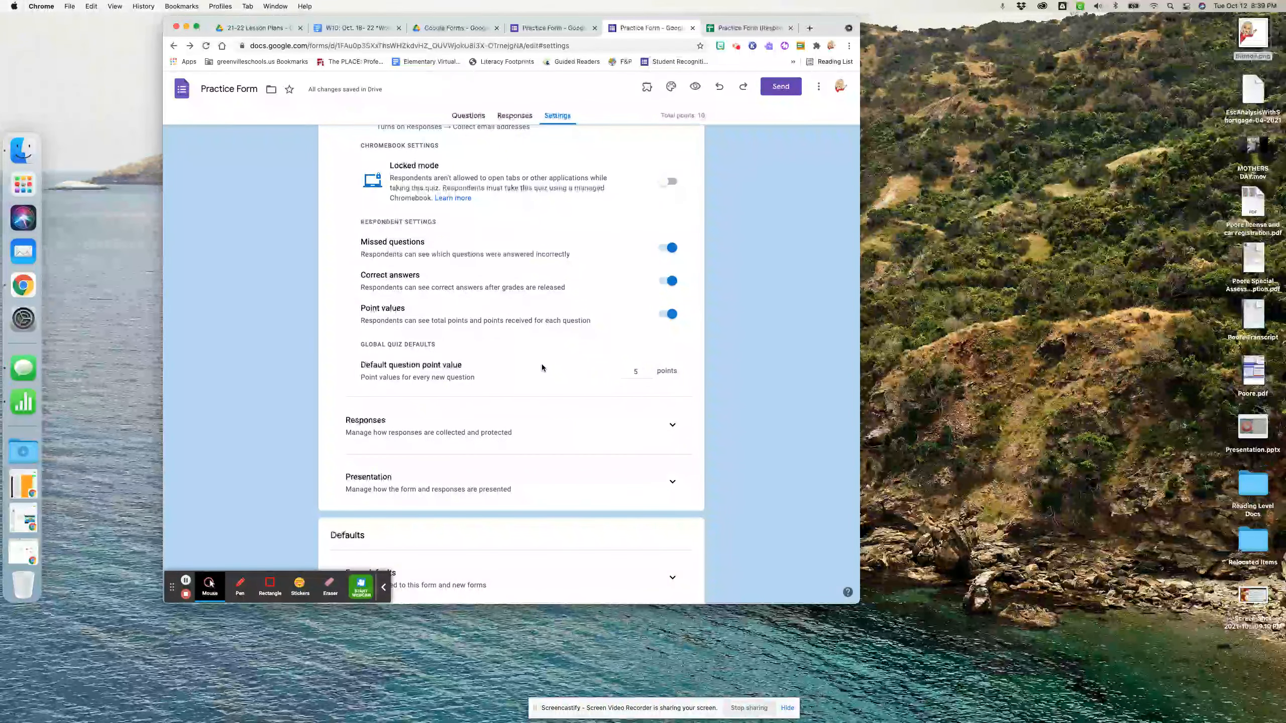
pyautogui.scroll(-3, 541, 364)
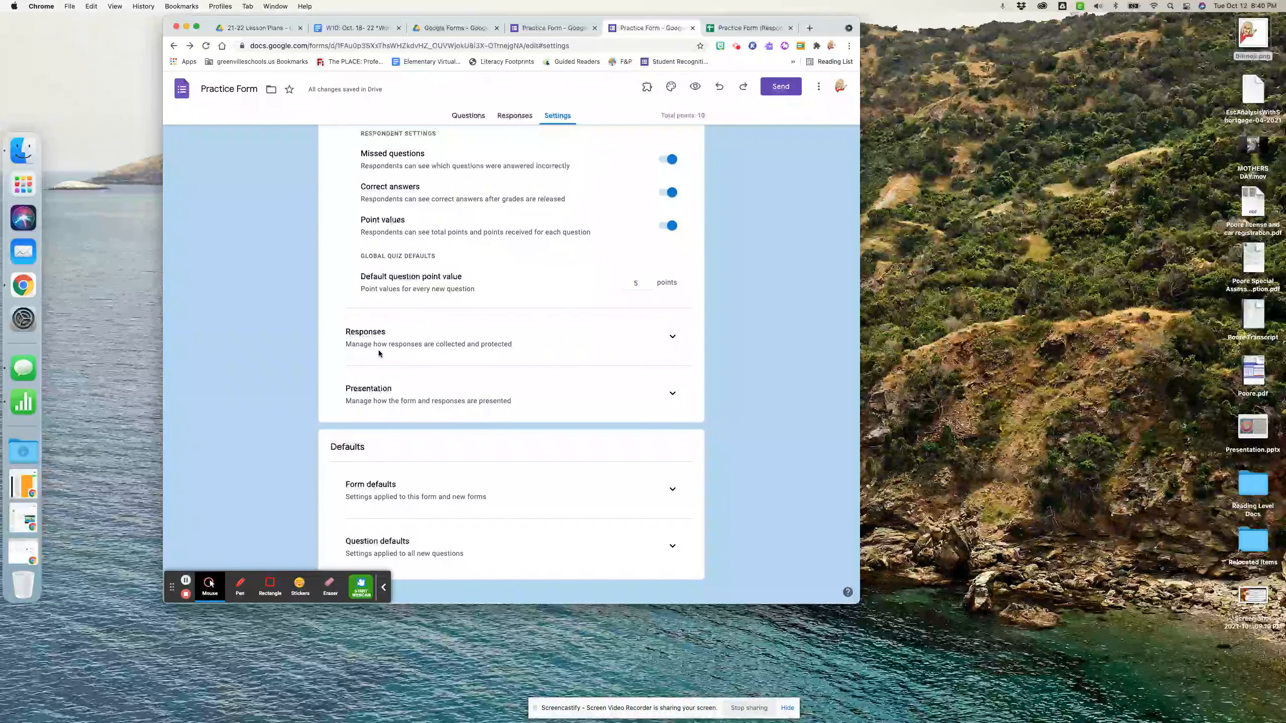
# Step: Expand the settings for how responses are collected and protected, and turn on Limit to 1 response
pyautogui.click(668, 339)
pyautogui.scroll(-3, 567, 355)
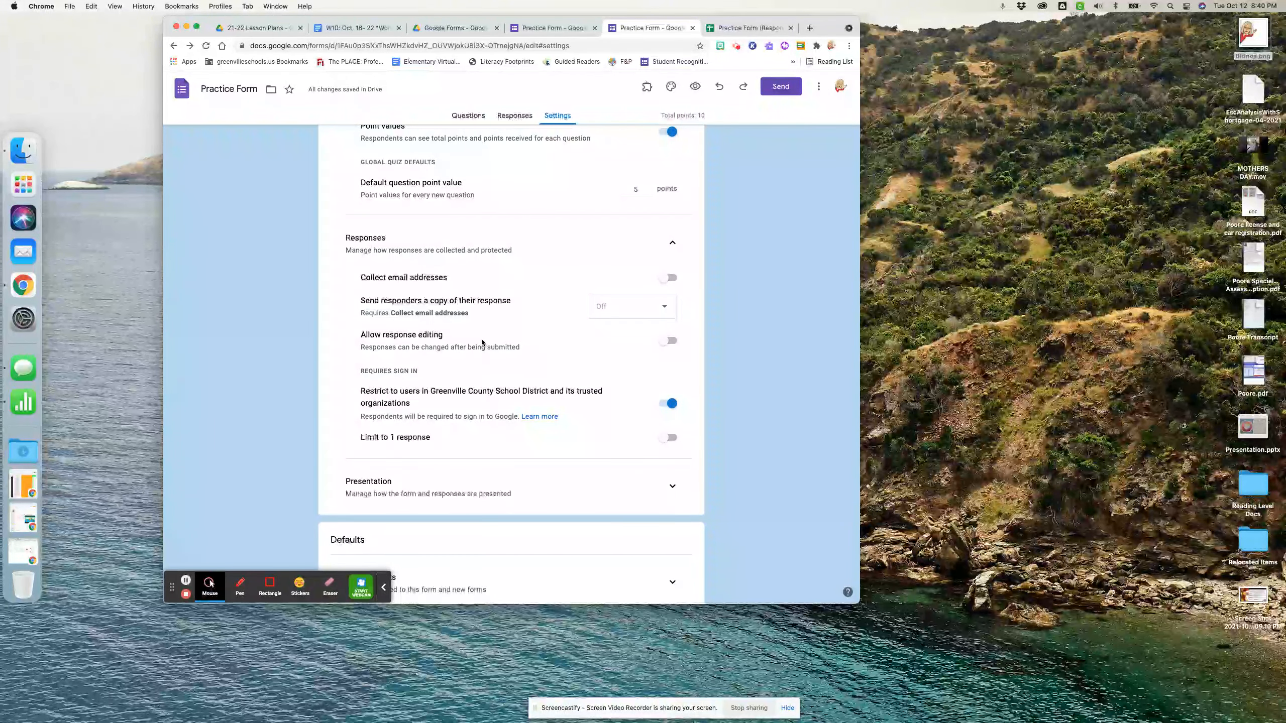
pyautogui.scroll(-1, 384, 374)
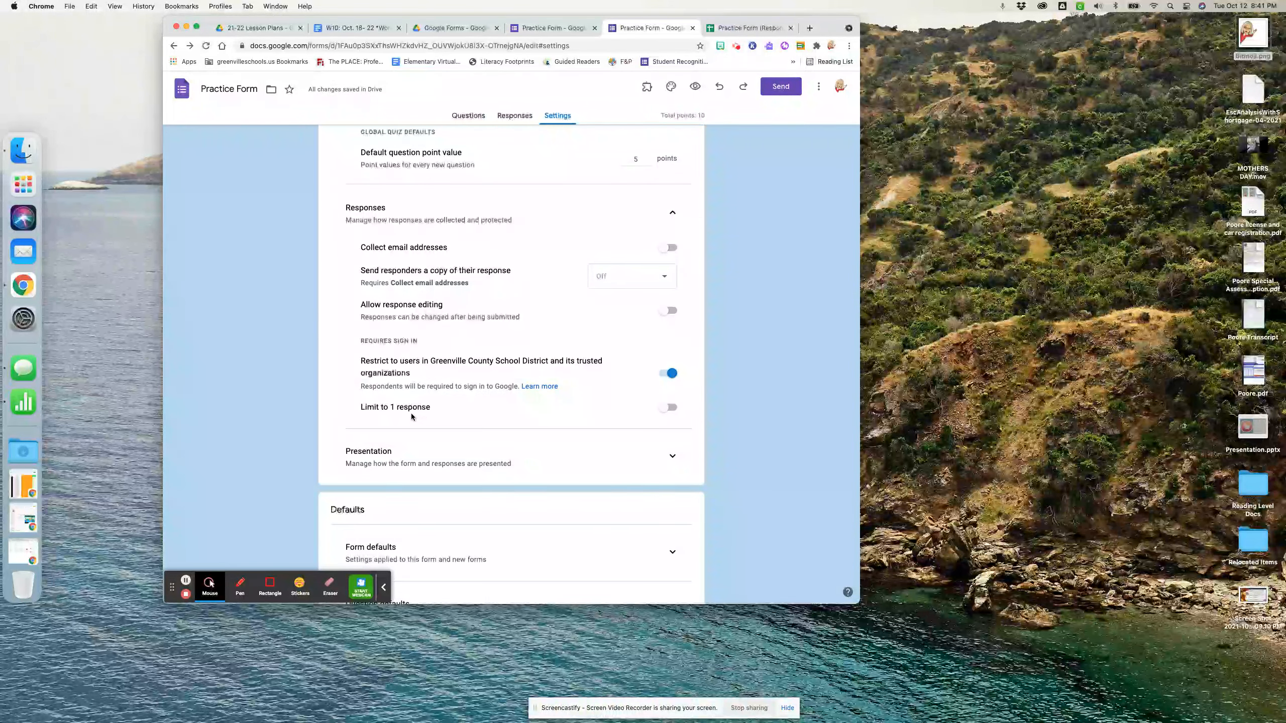
pyautogui.scroll(4, 561, 282)
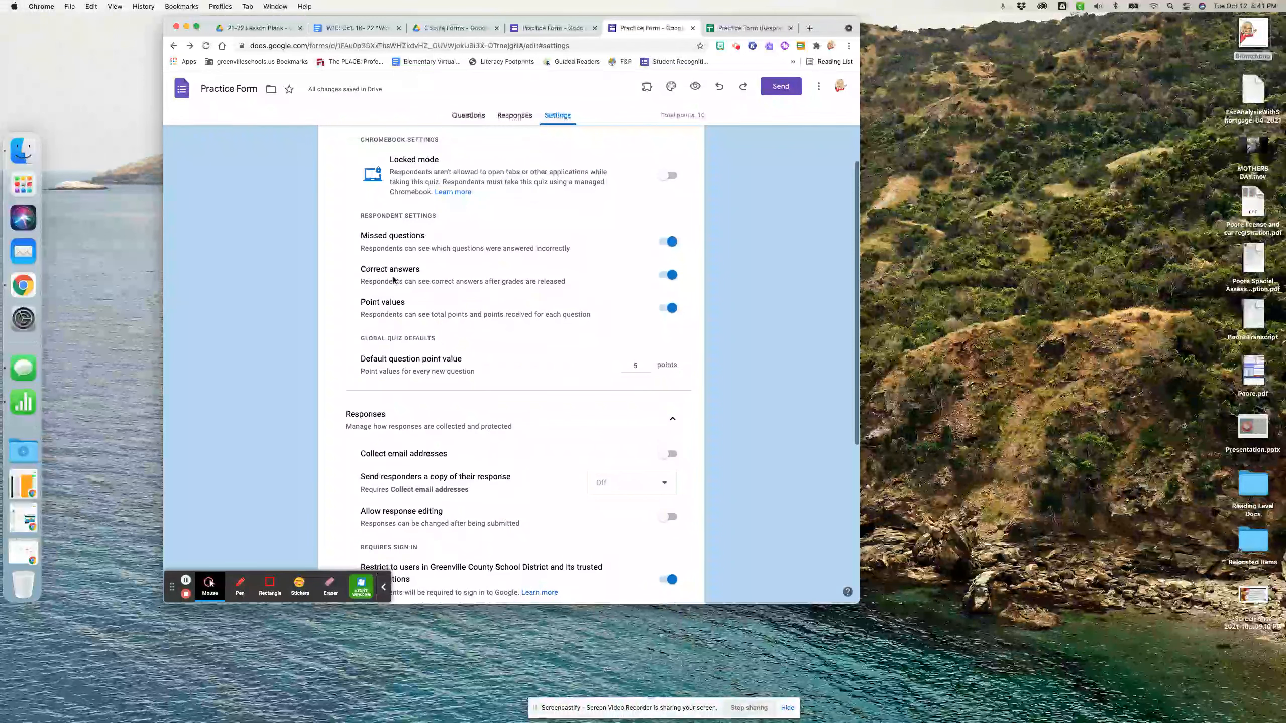
pyautogui.scroll(-4, 543, 499)
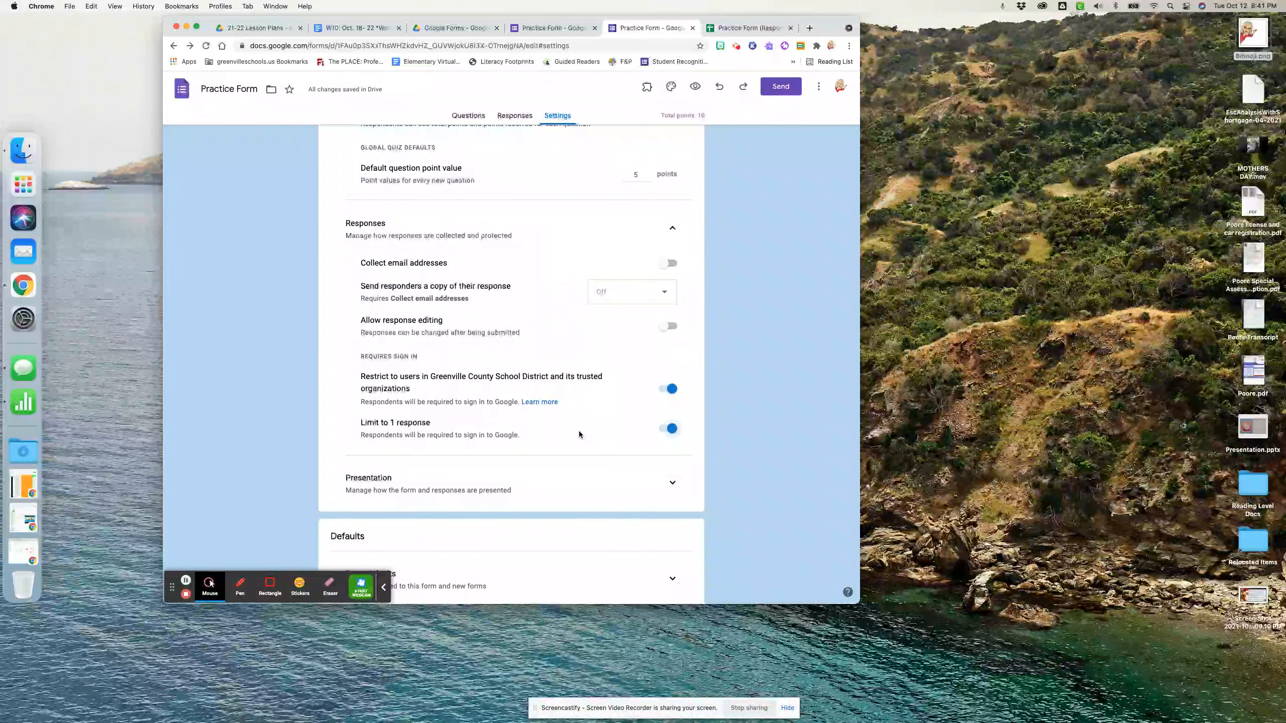
# Step: Expand the Presentation settings and review the form presentation, after-submission and restriction options
pyautogui.scroll(-3, 579, 430)
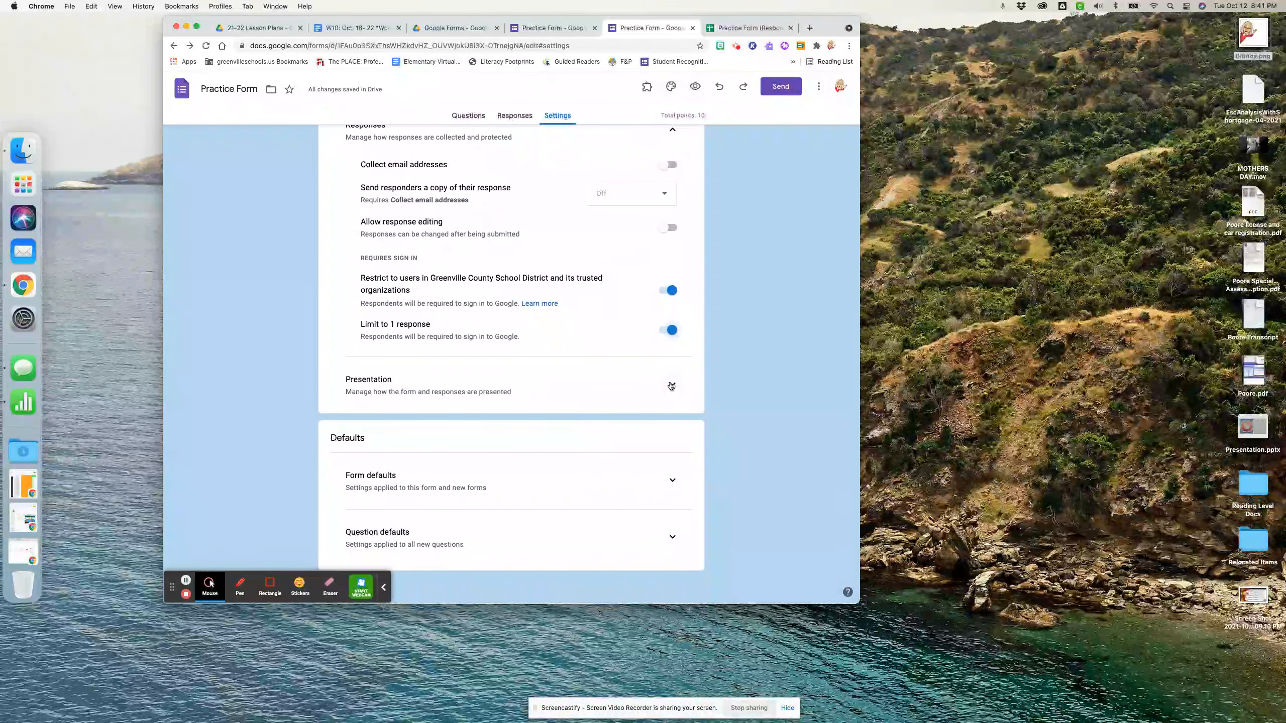
pyautogui.click(510, 400)
pyautogui.scroll(-4, 511, 405)
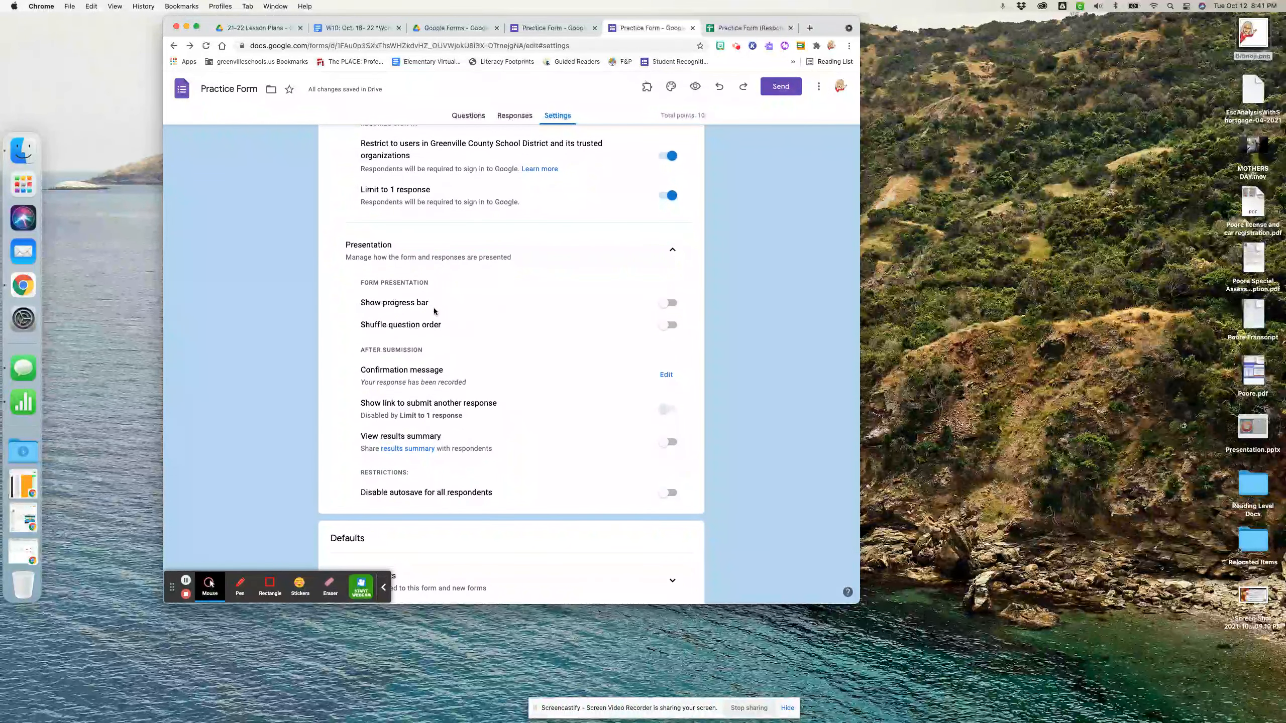
# Step: Turn off Limit to 1 response in the form's response settings
pyautogui.scroll(-2, 434, 308)
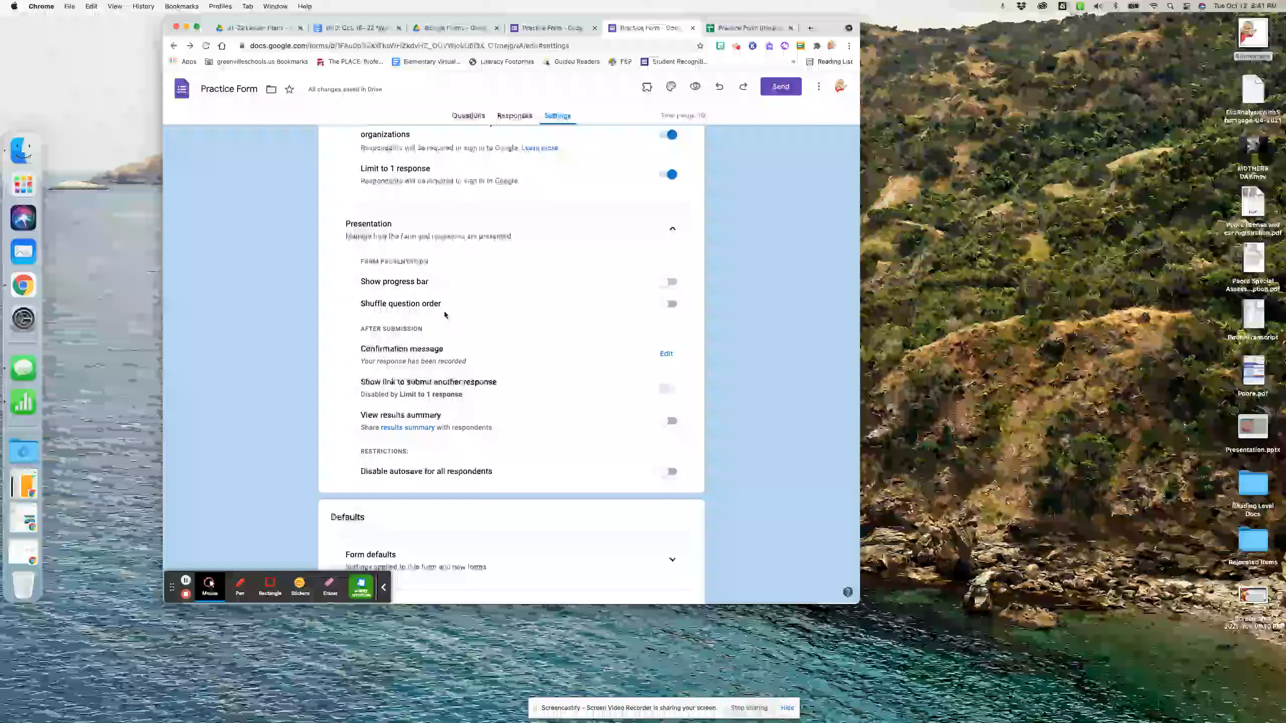
pyautogui.scroll(-1, 444, 315)
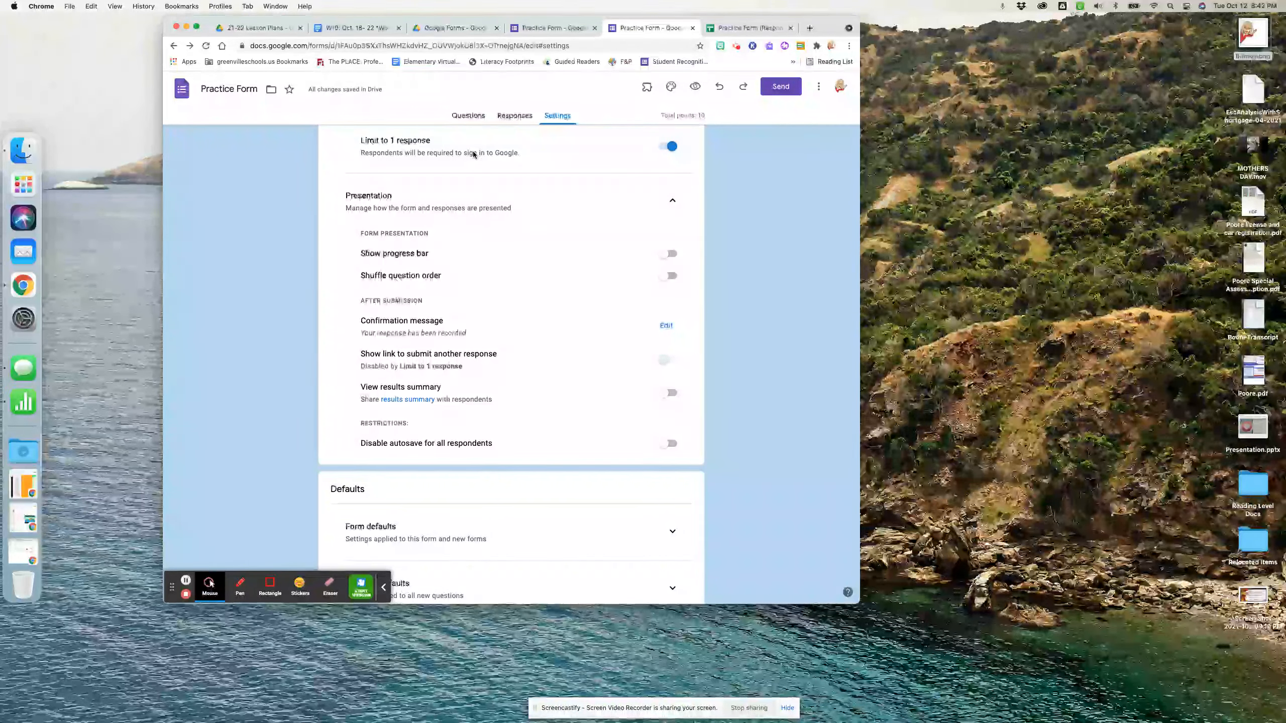
pyautogui.click(670, 146)
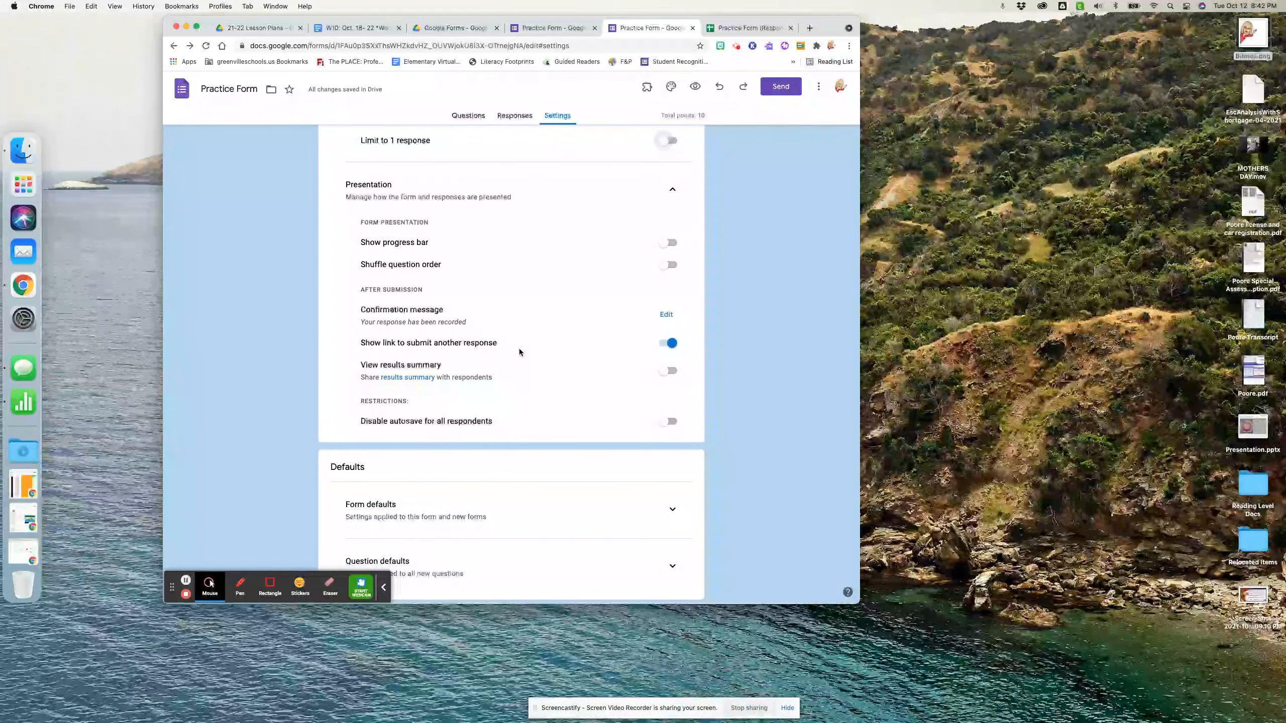
# Step: Expand the Form defaults and Question defaults, and review the whole settings page from the quiz options through the defaults
pyautogui.scroll(-2, 525, 374)
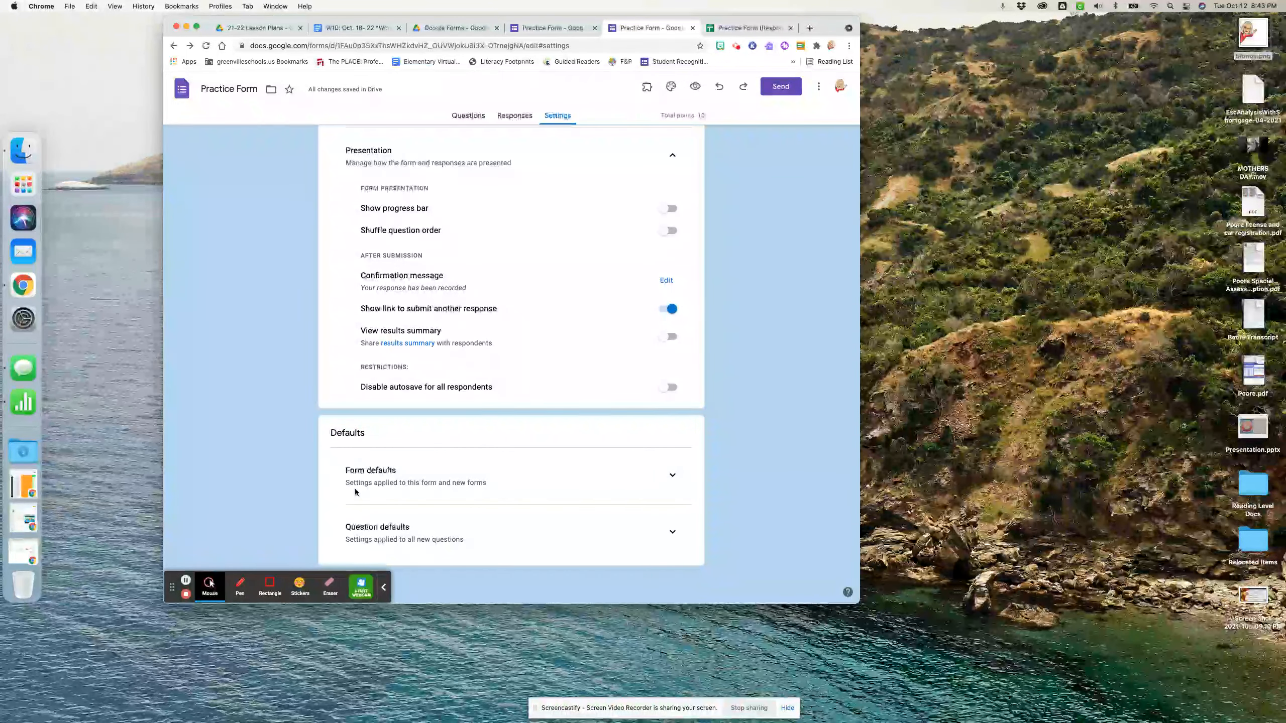
pyautogui.click(672, 476)
pyautogui.scroll(-1, 507, 486)
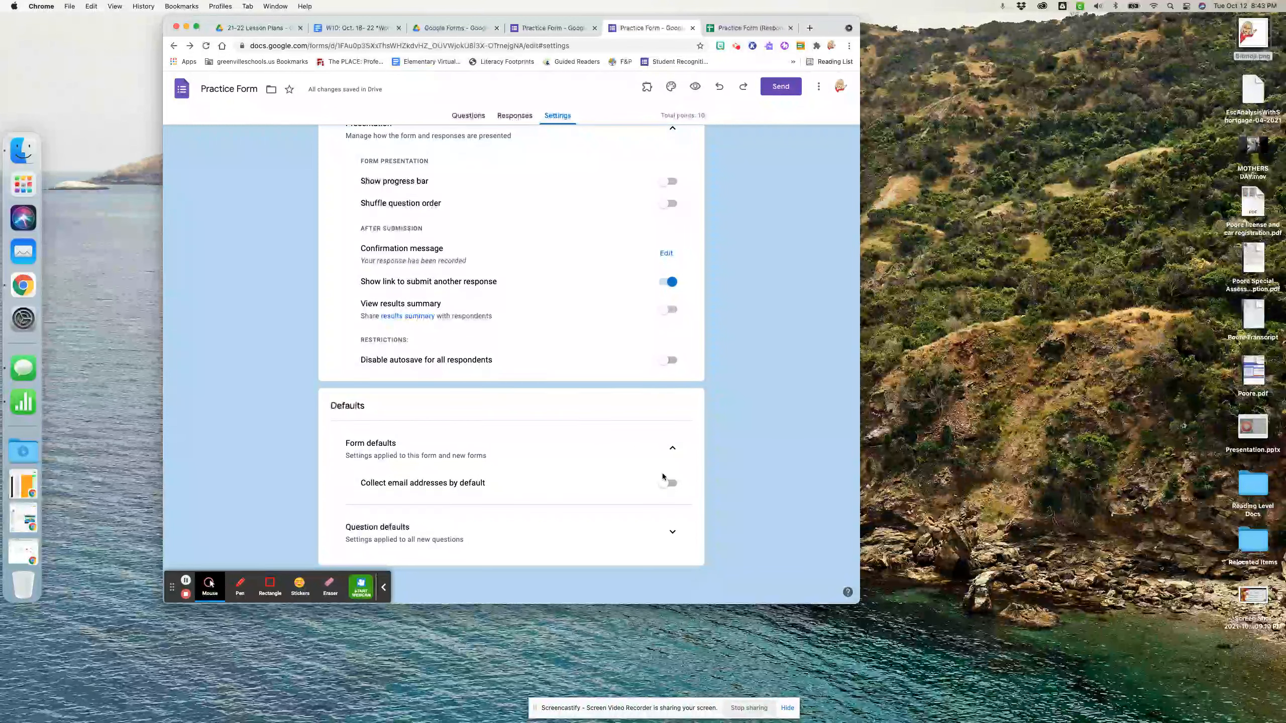
pyautogui.click(673, 532)
pyautogui.scroll(-1, 520, 526)
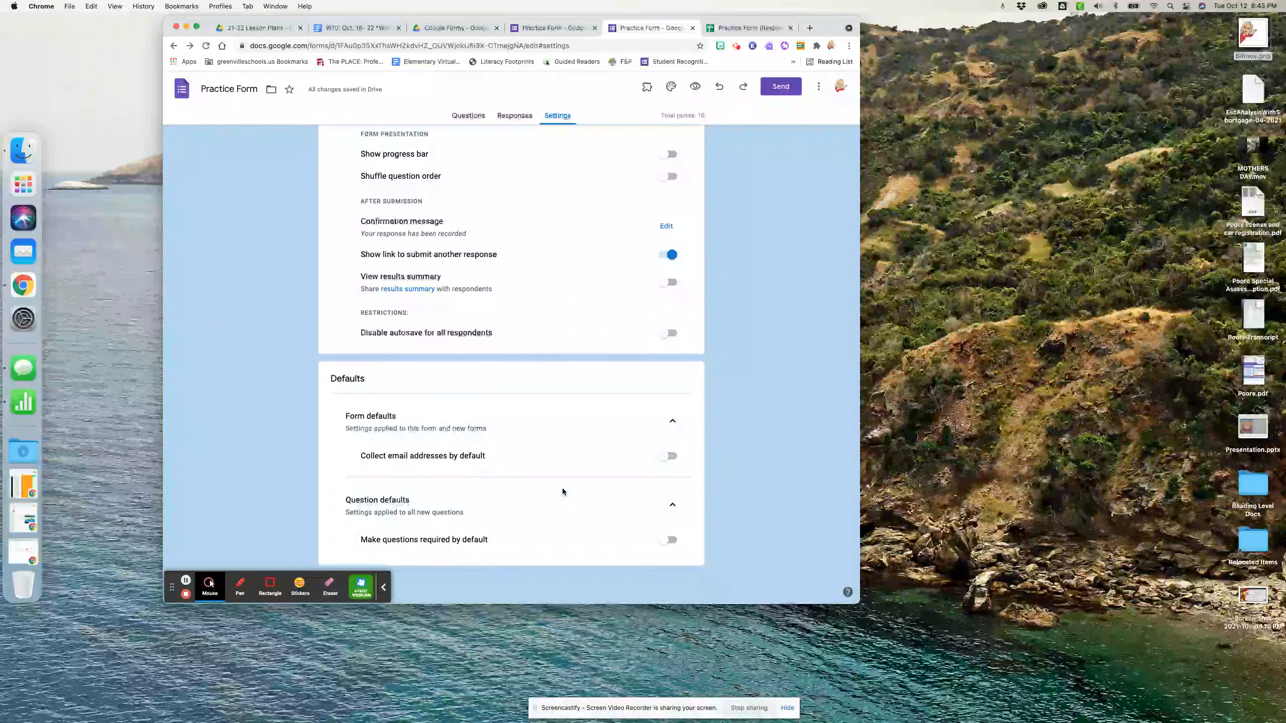
pyautogui.scroll(3, 563, 491)
pyautogui.scroll(15, 562, 491)
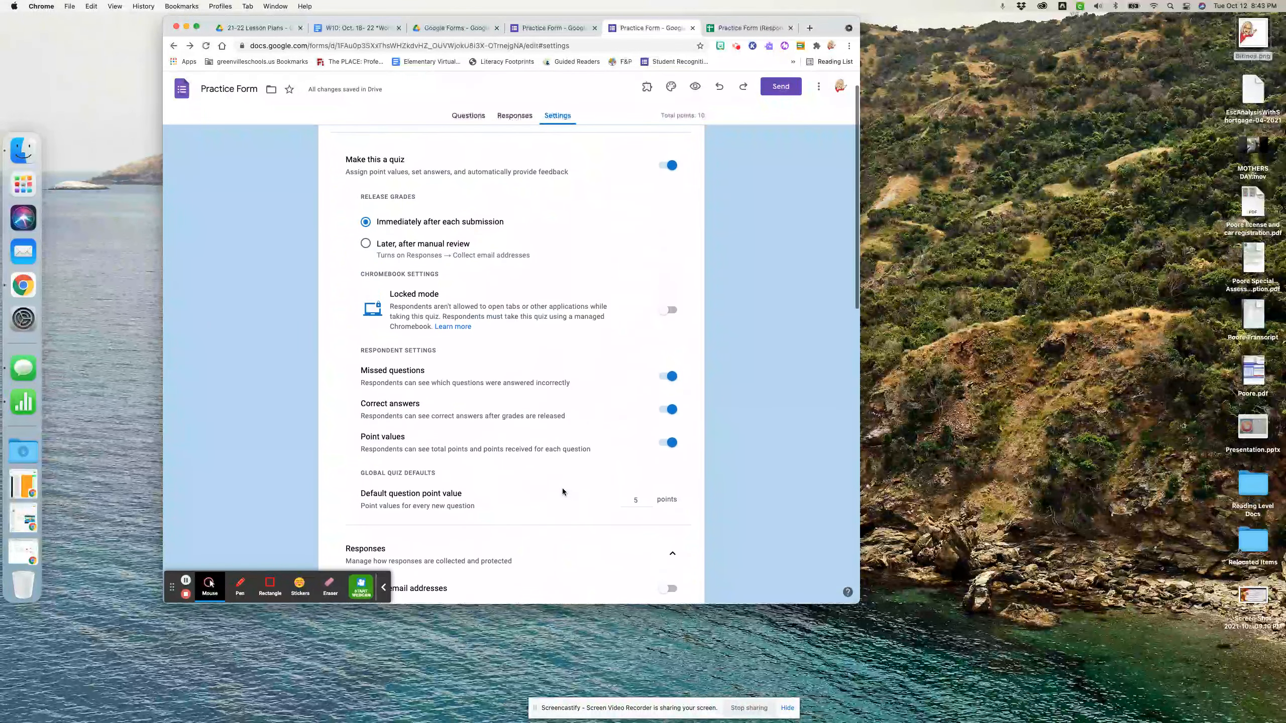
pyautogui.scroll(1, 563, 491)
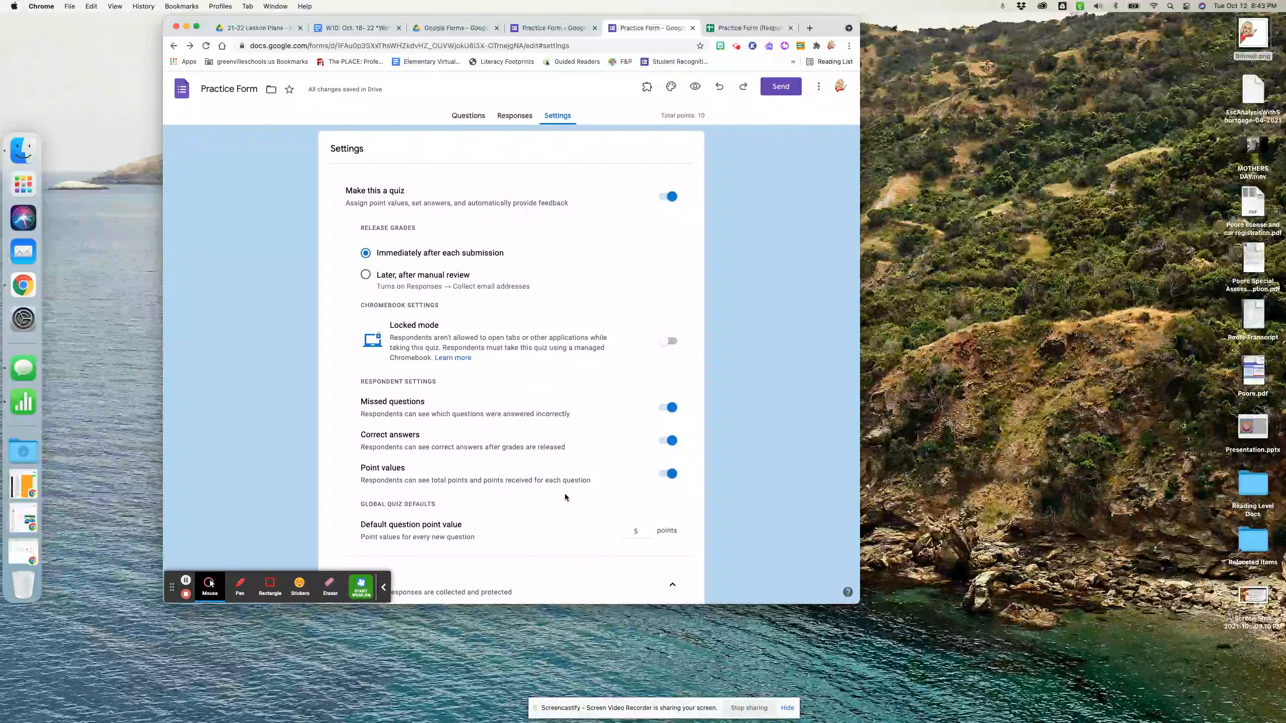
pyautogui.scroll(-8, 458, 418)
pyautogui.scroll(-9, 459, 420)
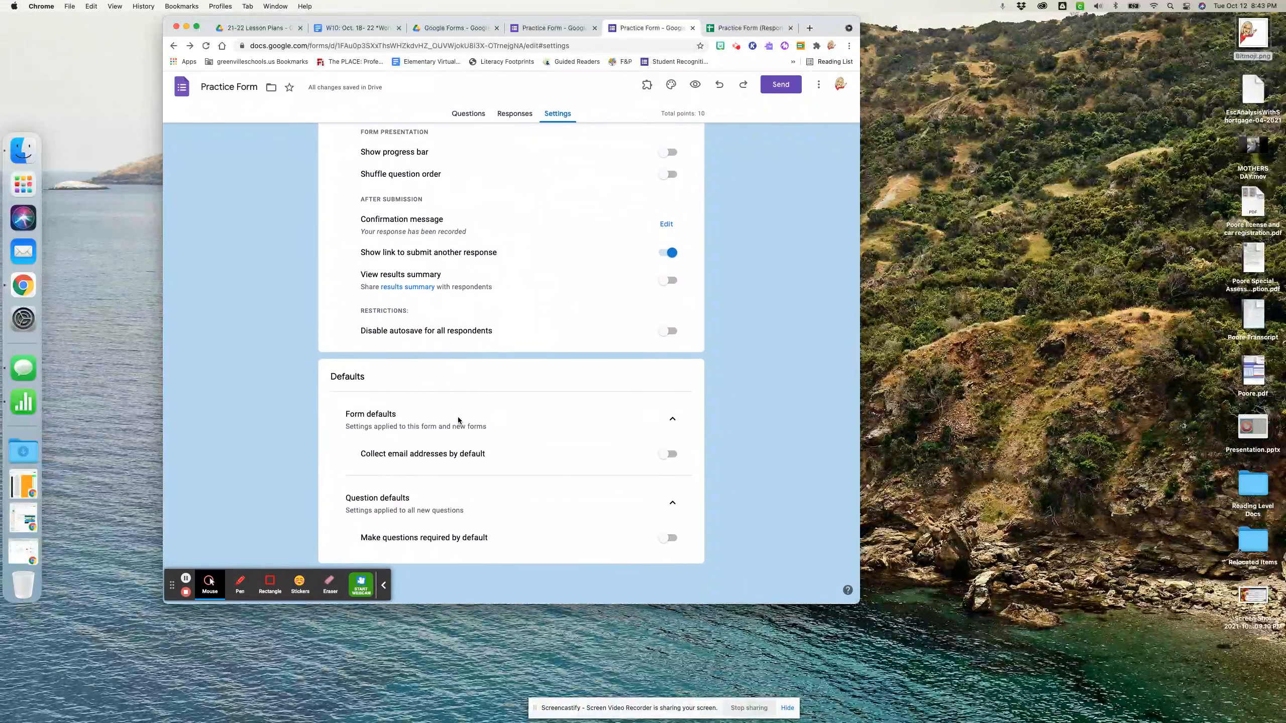
# Step: Turn Make this a quiz off and back on, and look over the quiz options it controls
pyautogui.scroll(17, 458, 416)
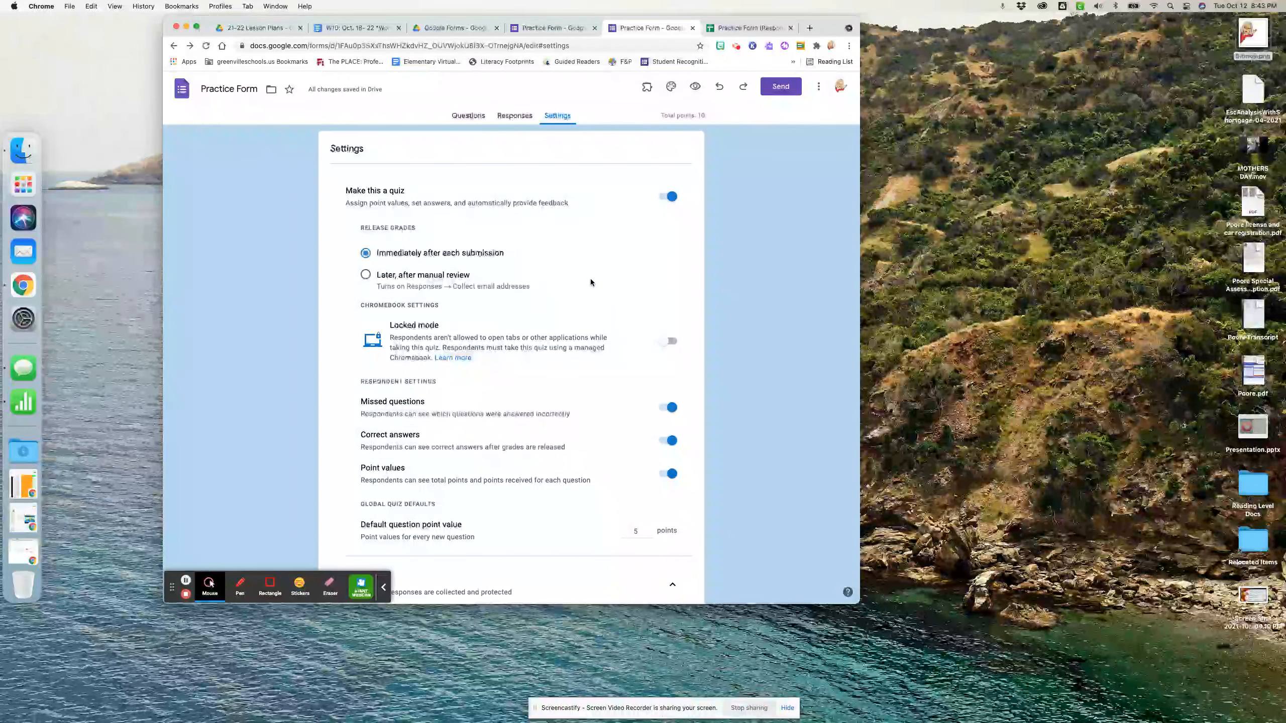
pyautogui.click(669, 196)
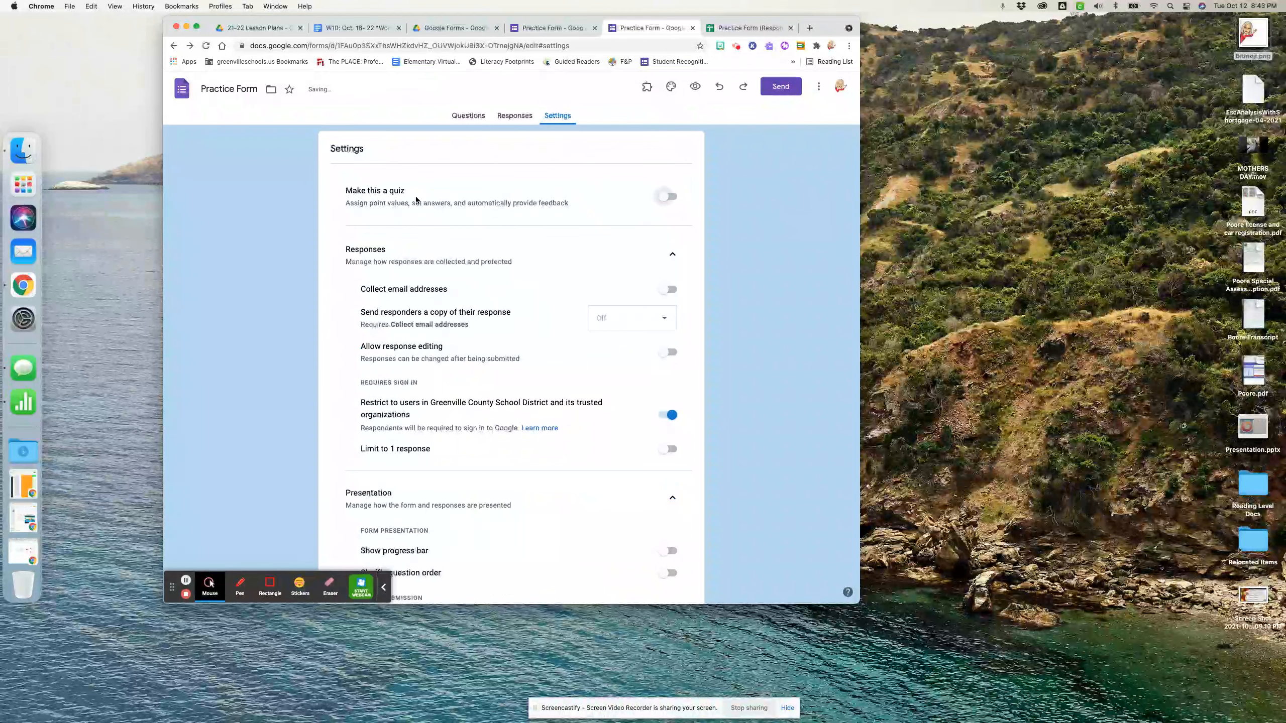
pyautogui.click(668, 197)
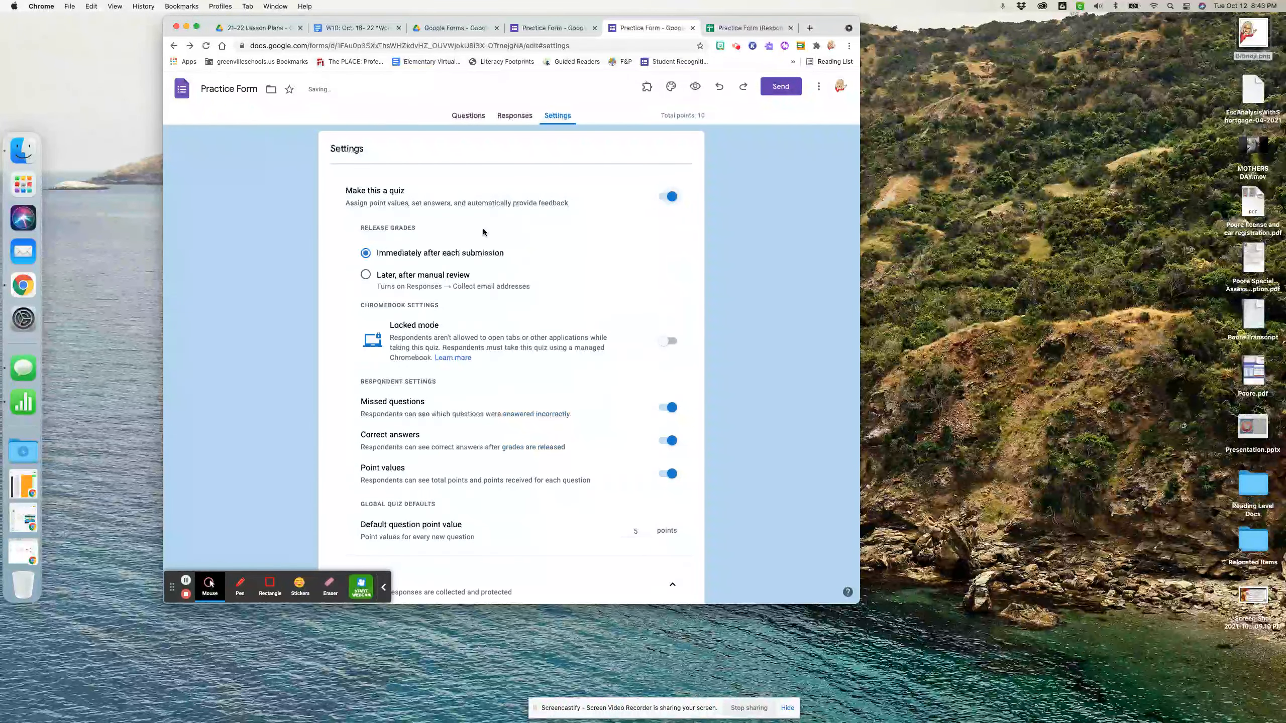
pyautogui.scroll(-2, 501, 466)
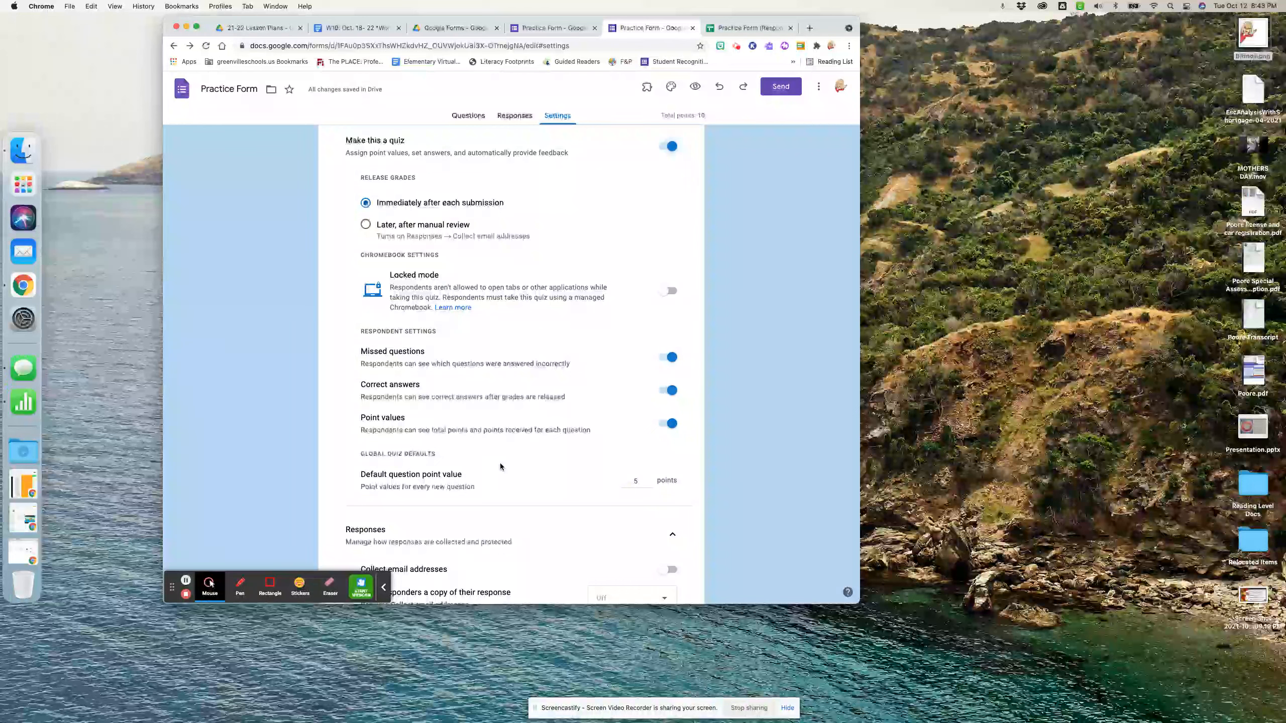